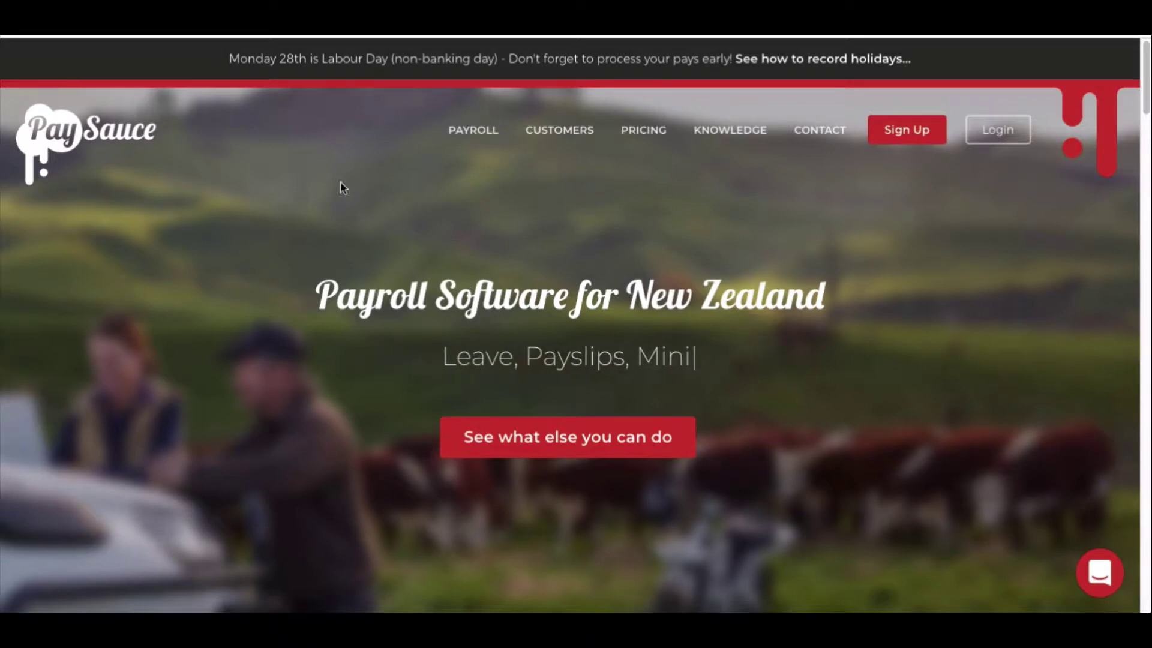
Step: Go to the PaySauce sign-in page from the website's Login link
left_click(1006, 138)
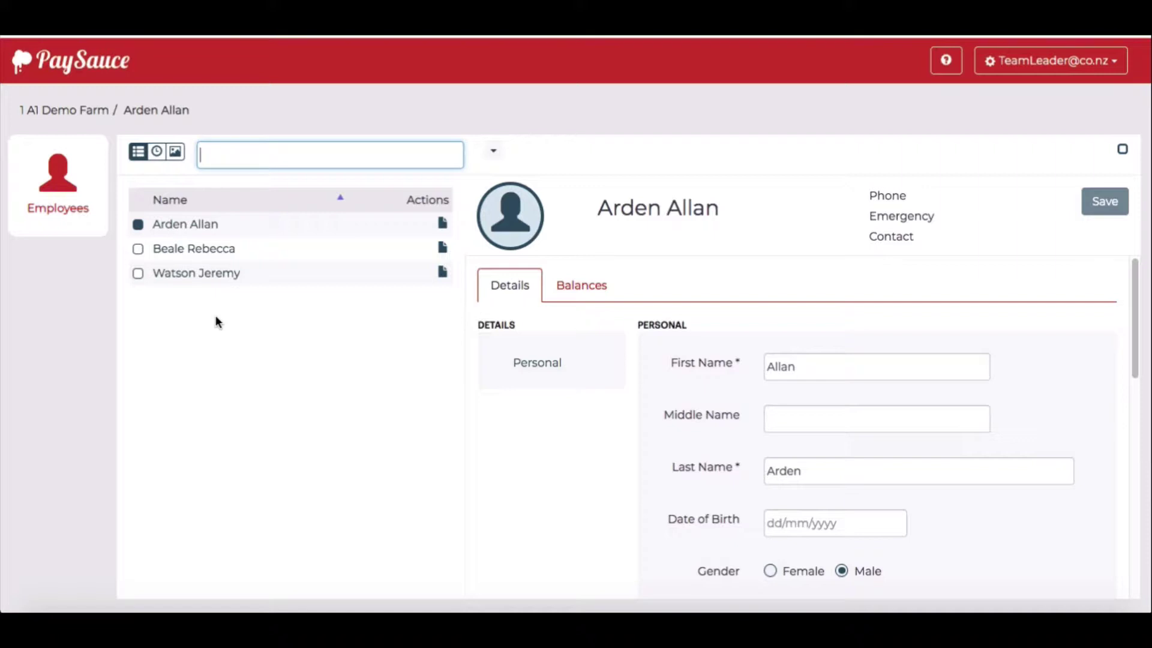
Step: Sign in and bring up the first listed employee's personal details
left_click(257, 298)
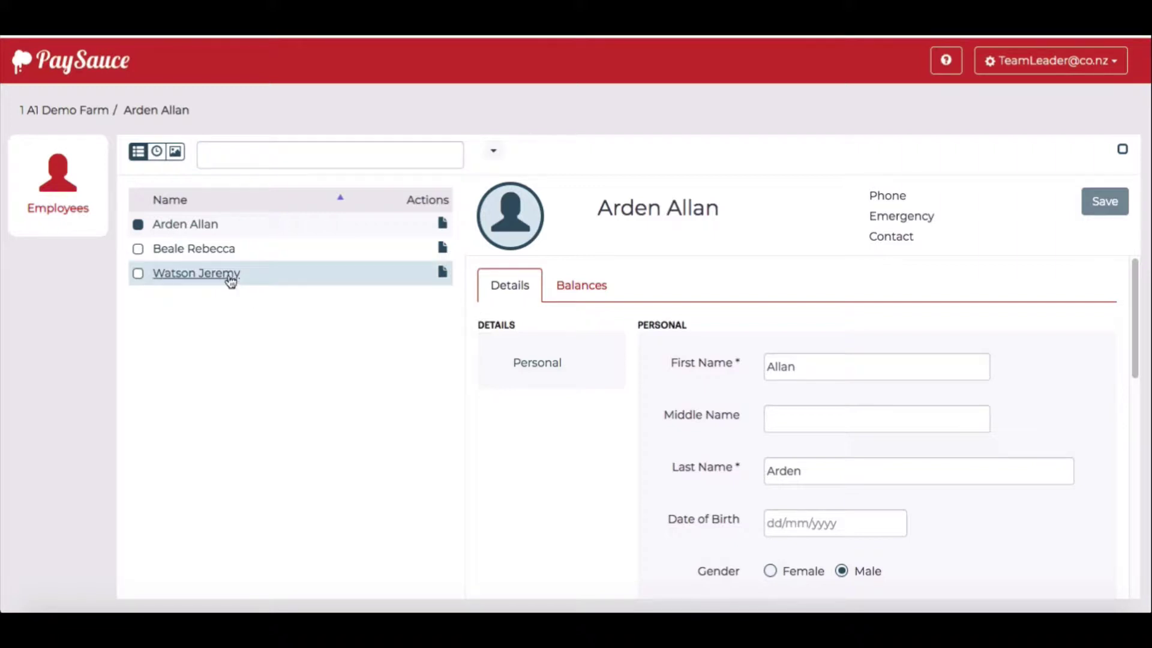
left_click(195, 228)
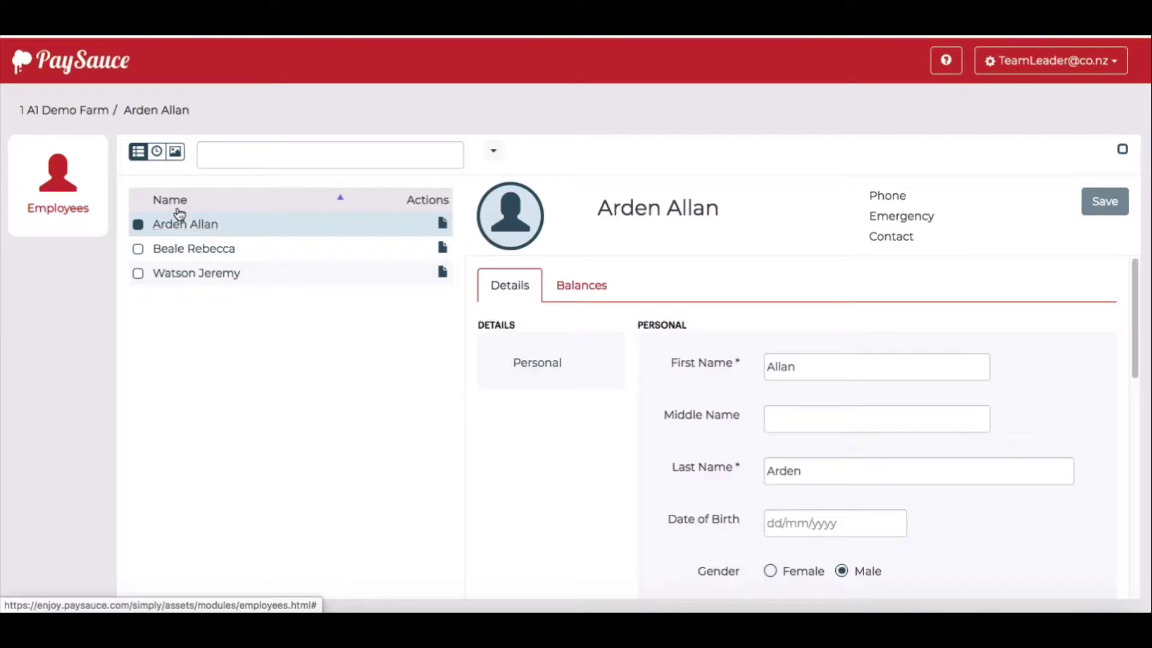
Step: Approve the 23/10–29/10/19 timesheets of all three employees: 60.8, 46 and 66 hours
left_click(156, 151)
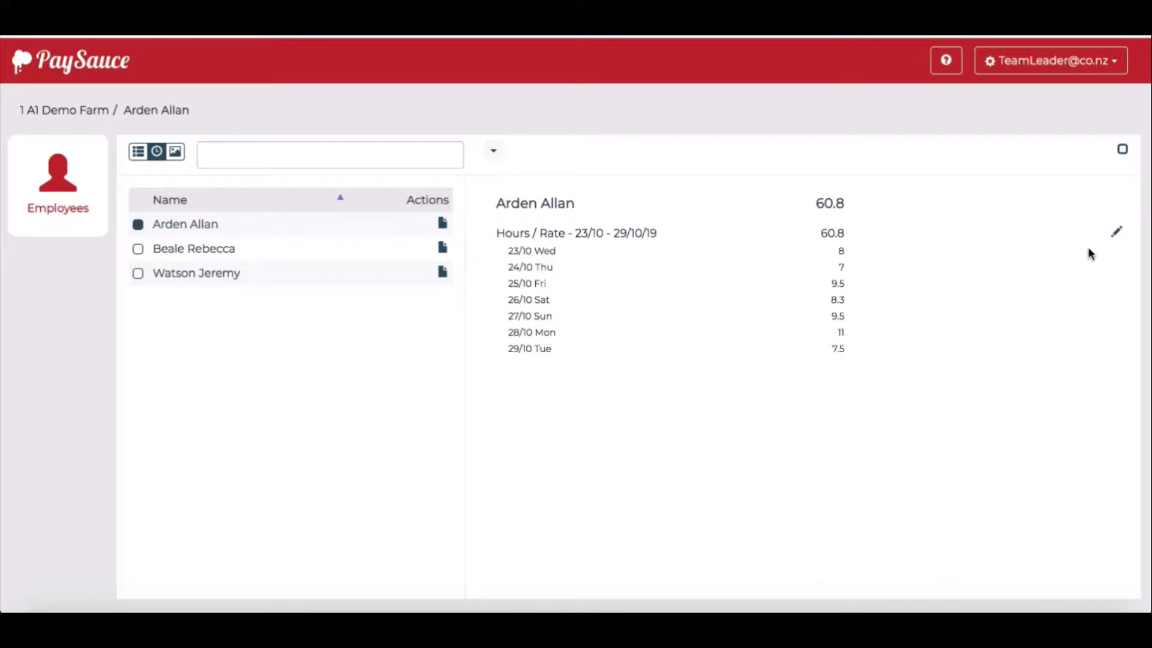
left_click(1118, 234)
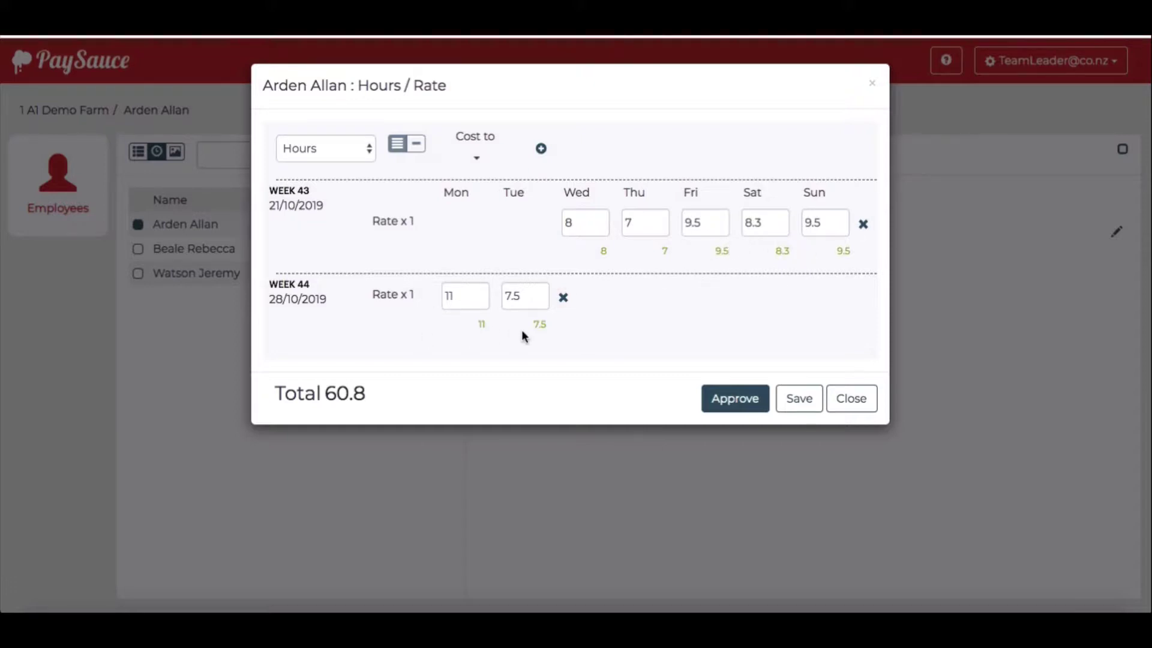
left_click(728, 398)
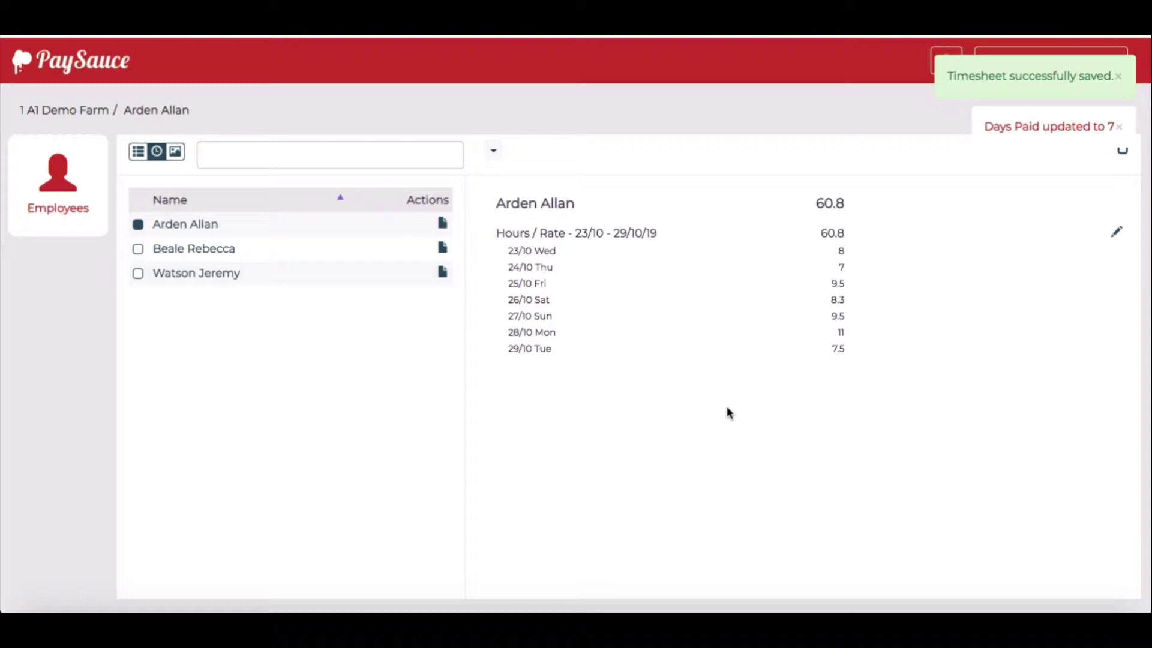
left_click(216, 251)
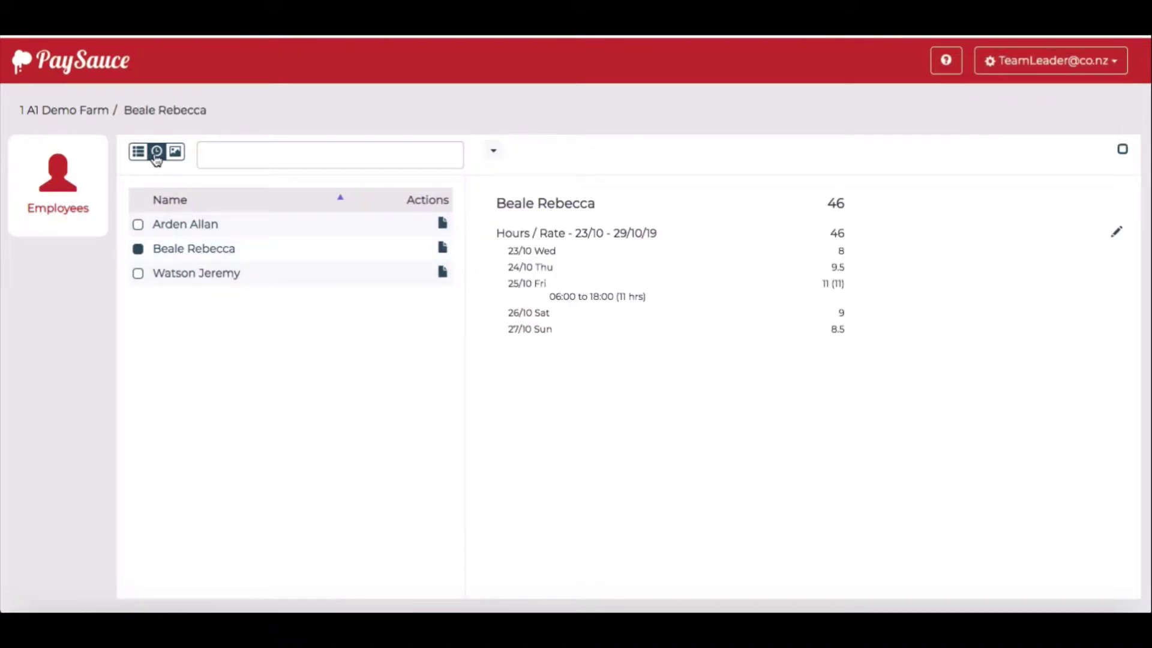
left_click(1117, 235)
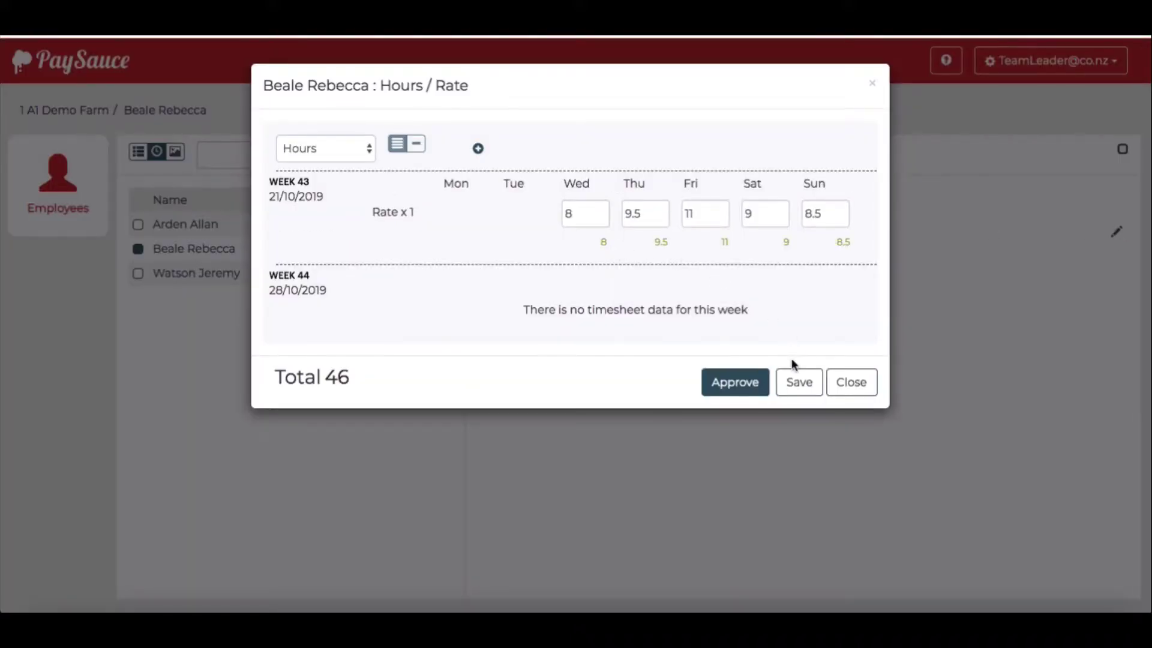
left_click(727, 394)
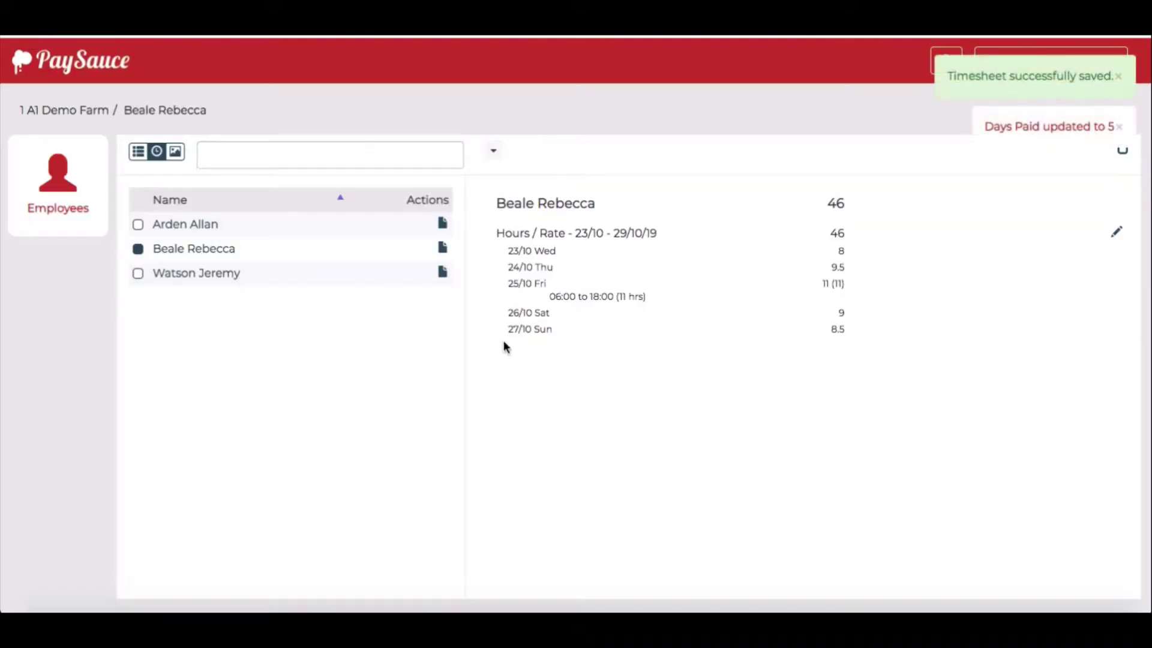
left_click(219, 273)
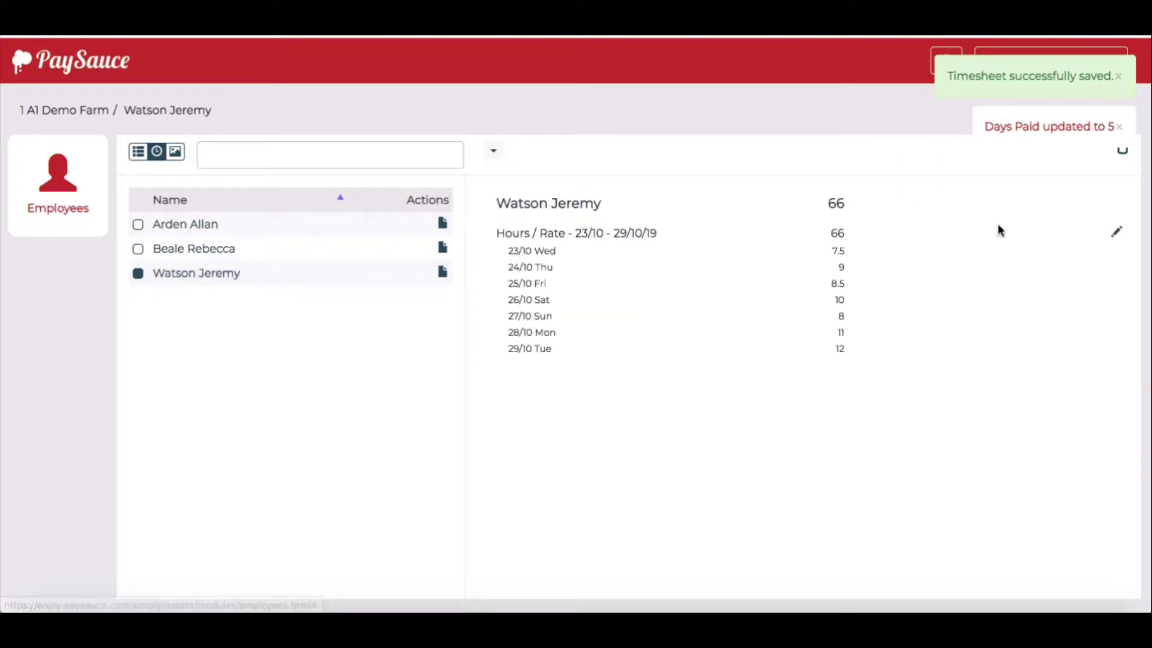
left_click(1117, 234)
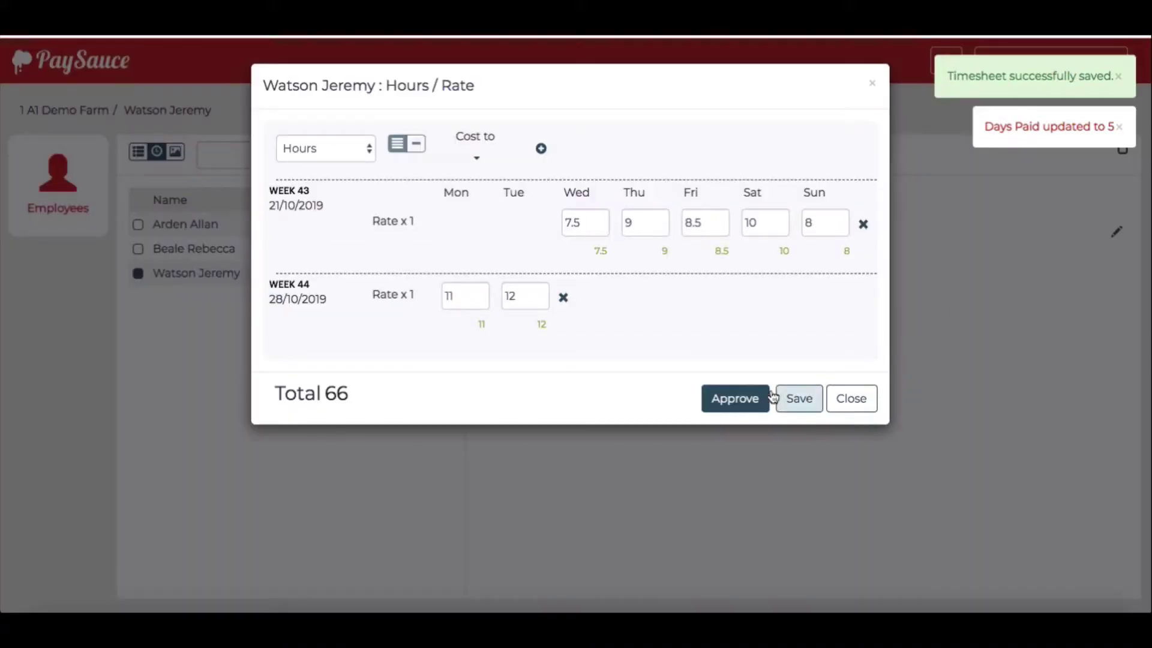
left_click(724, 401)
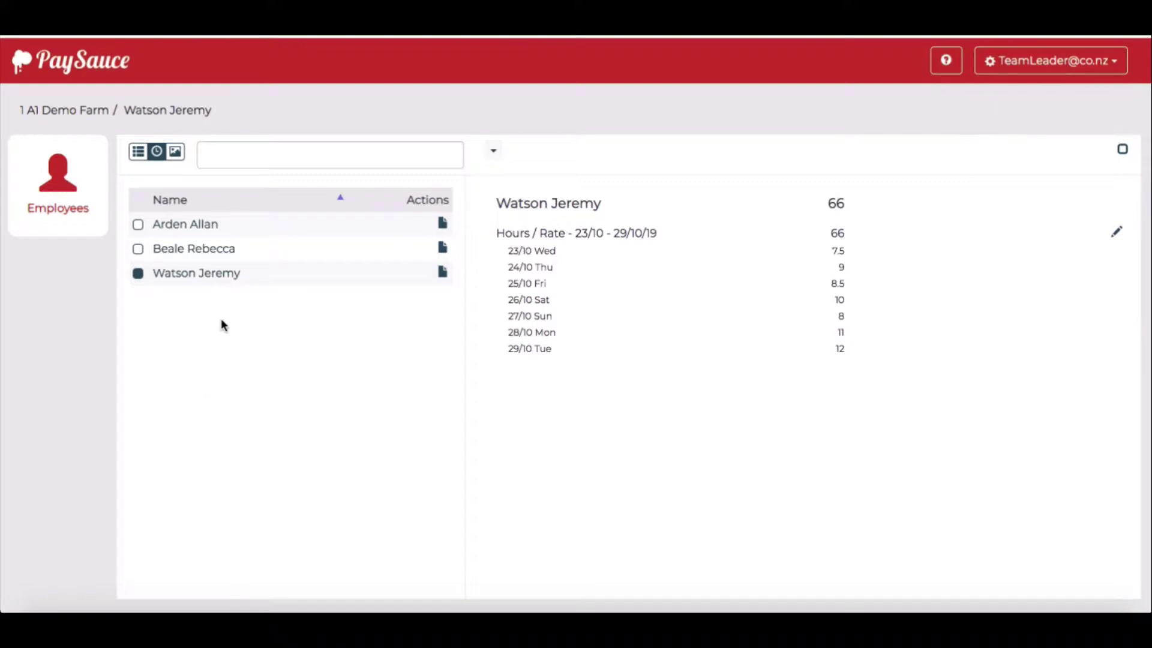
Step: Switch to the leave calendar and move it to November 2019
left_click(177, 152)
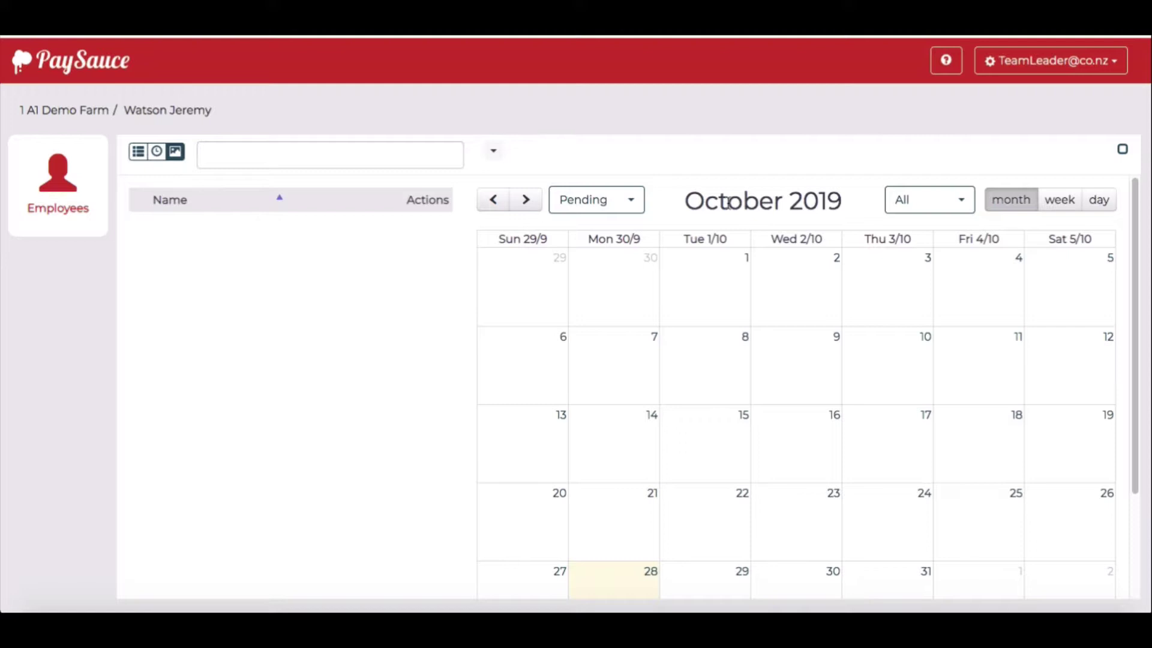
left_click(525, 201)
scroll(758, 360, "down", 3)
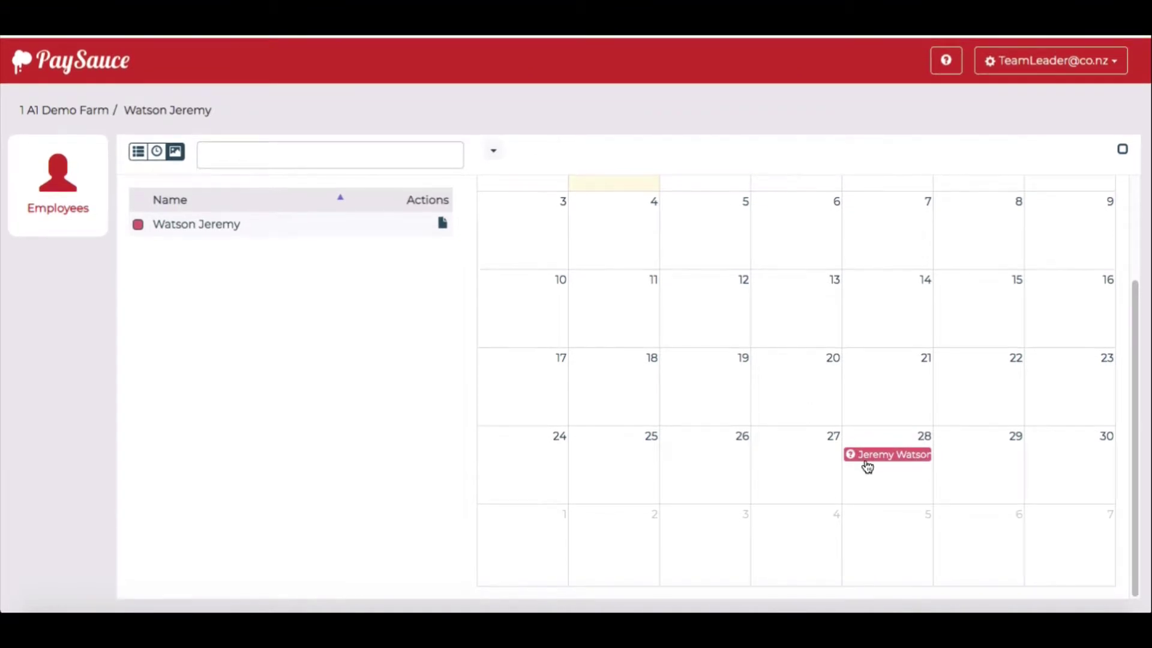
scroll(868, 467, "up", 2)
scroll(870, 474, "up", 1)
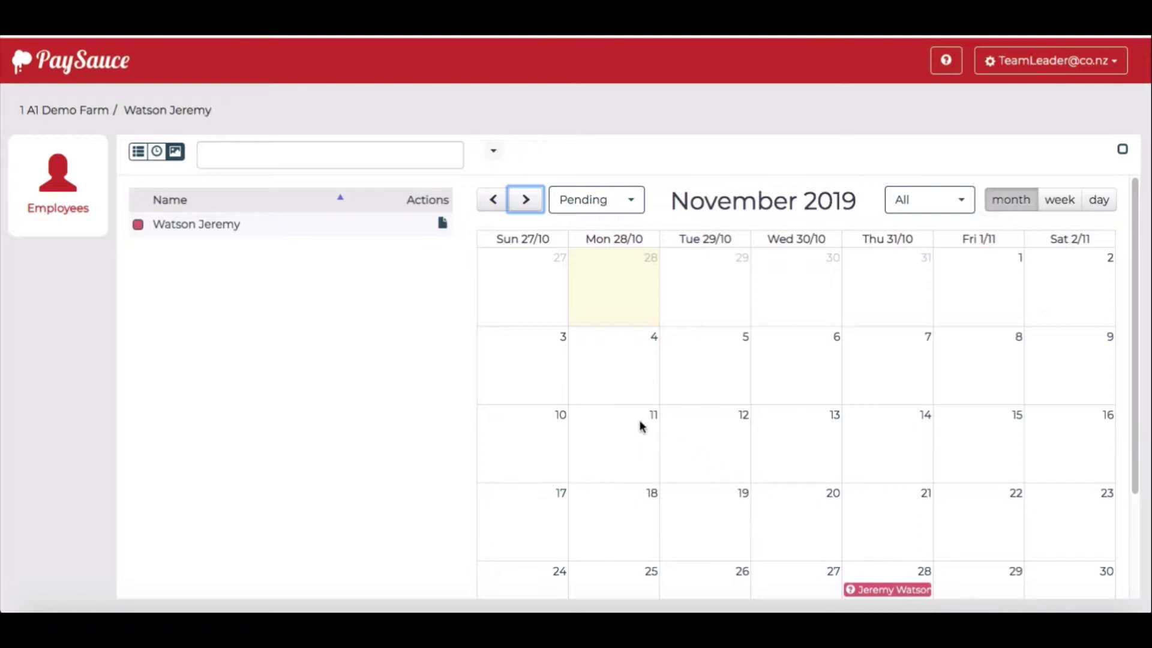
Step: Add Approved to the calendar's status filter alongside Pending leave
left_click(634, 210)
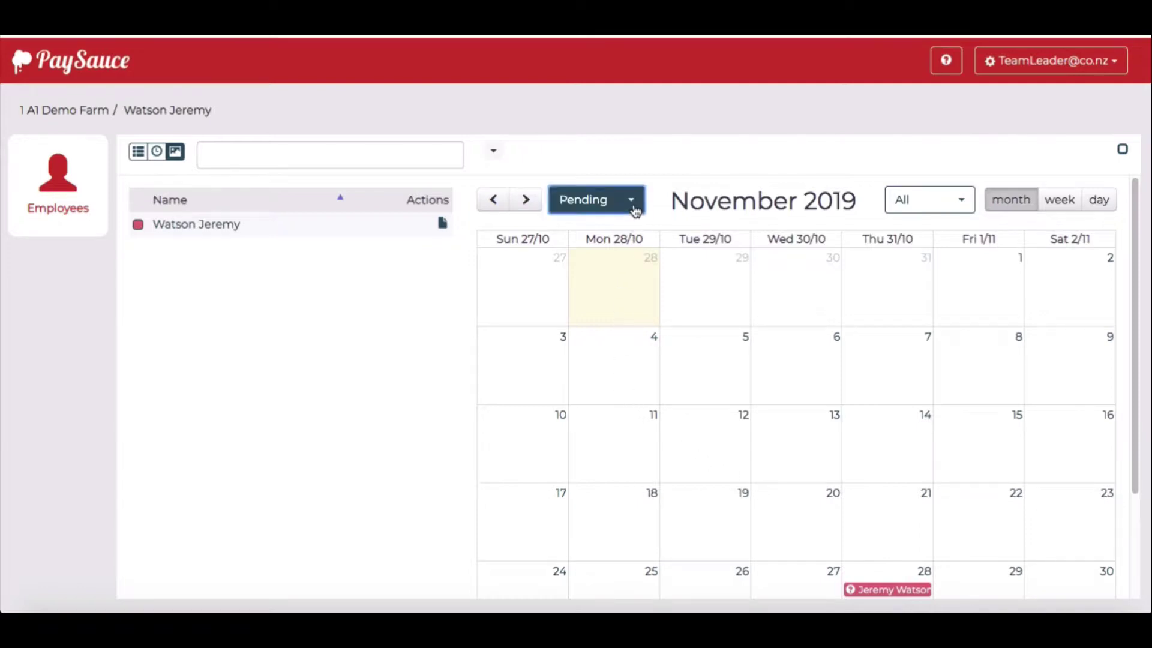
left_click(651, 258)
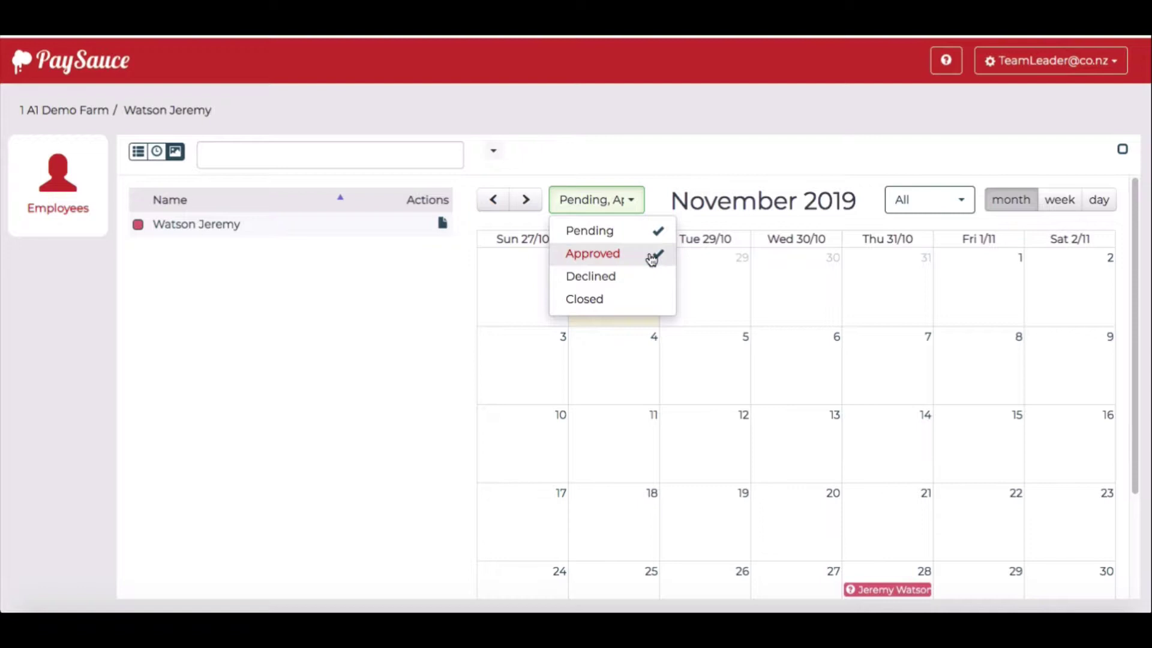
left_click(881, 436)
scroll(881, 436, "down", 2)
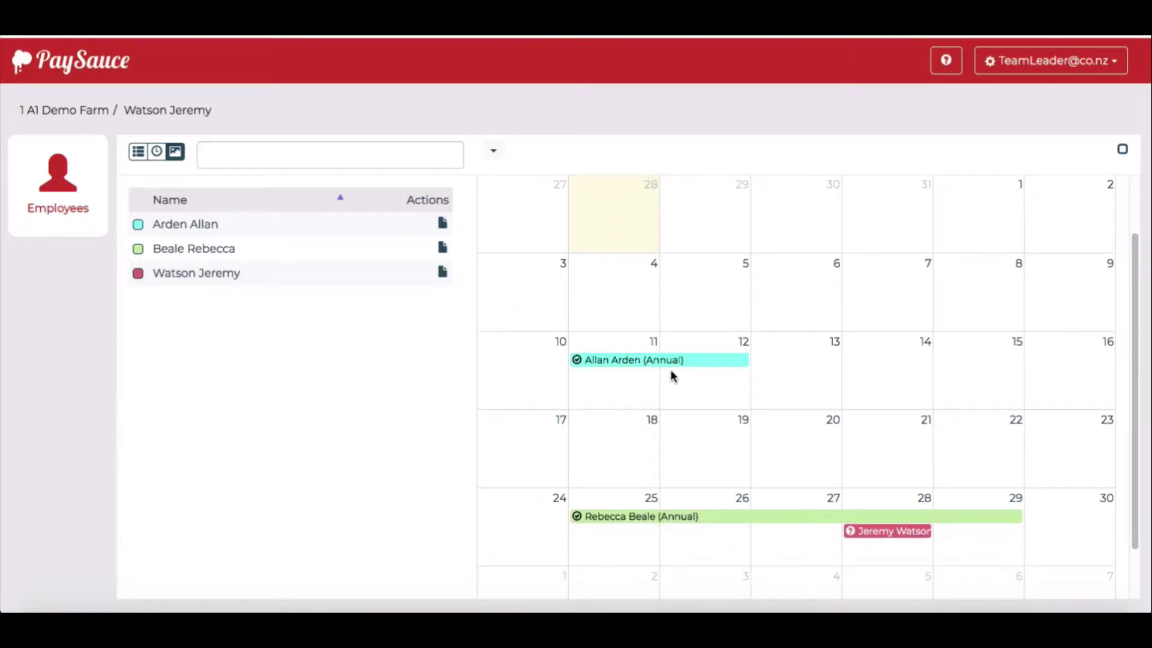
scroll(739, 405, "down", 1)
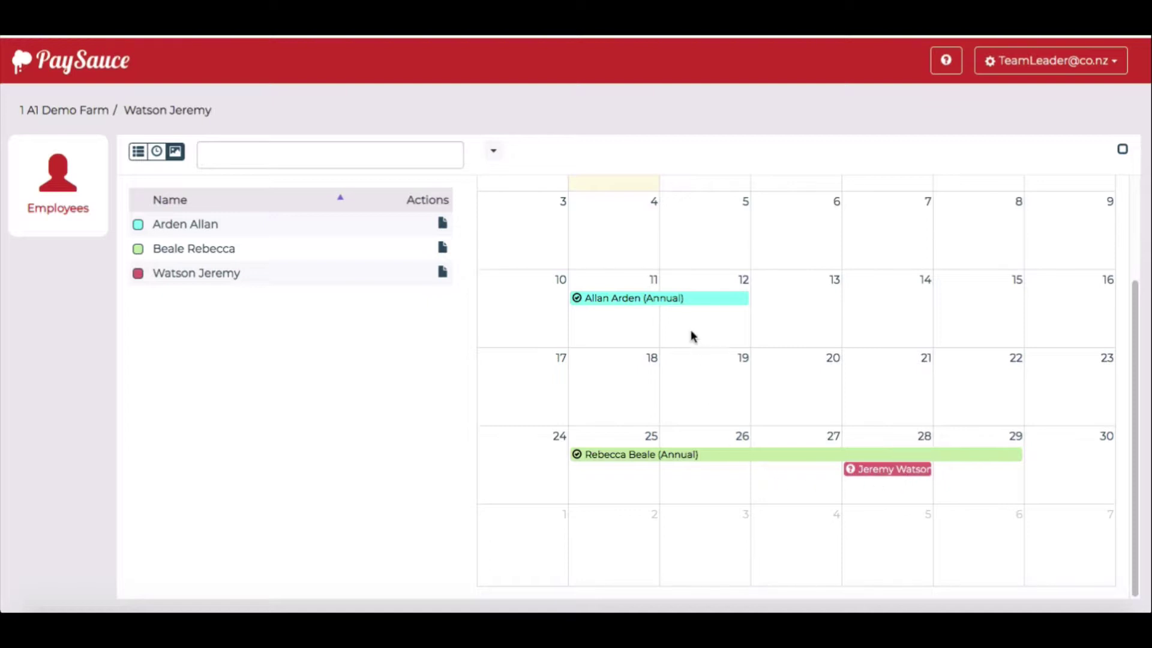
left_click(682, 294)
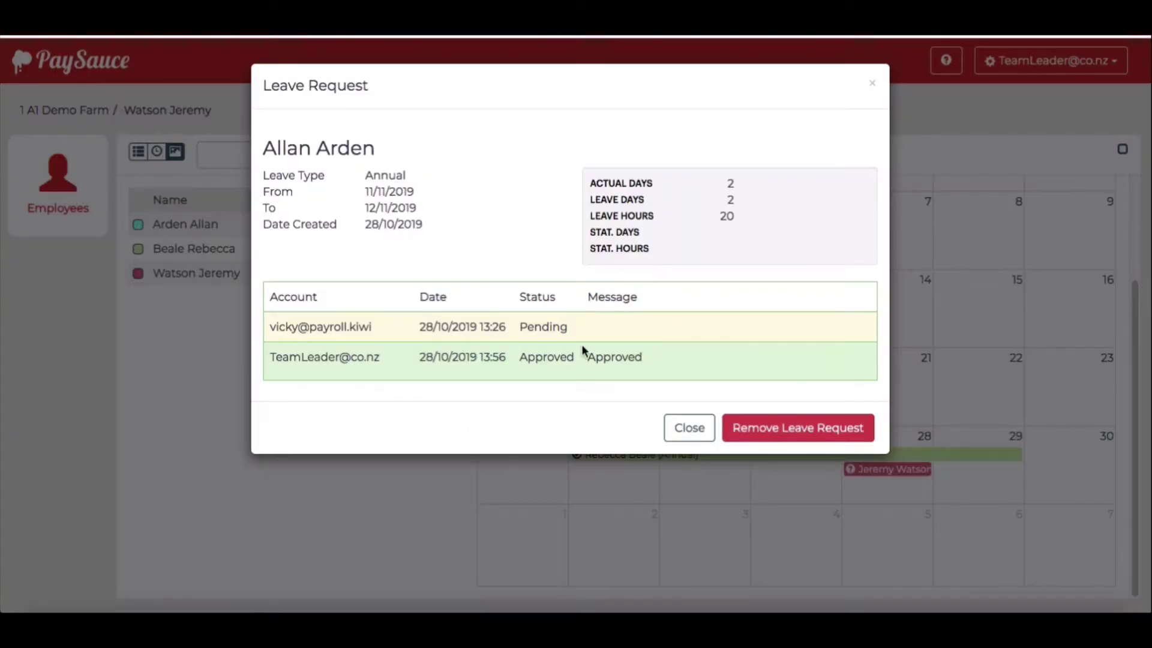
left_click(684, 438)
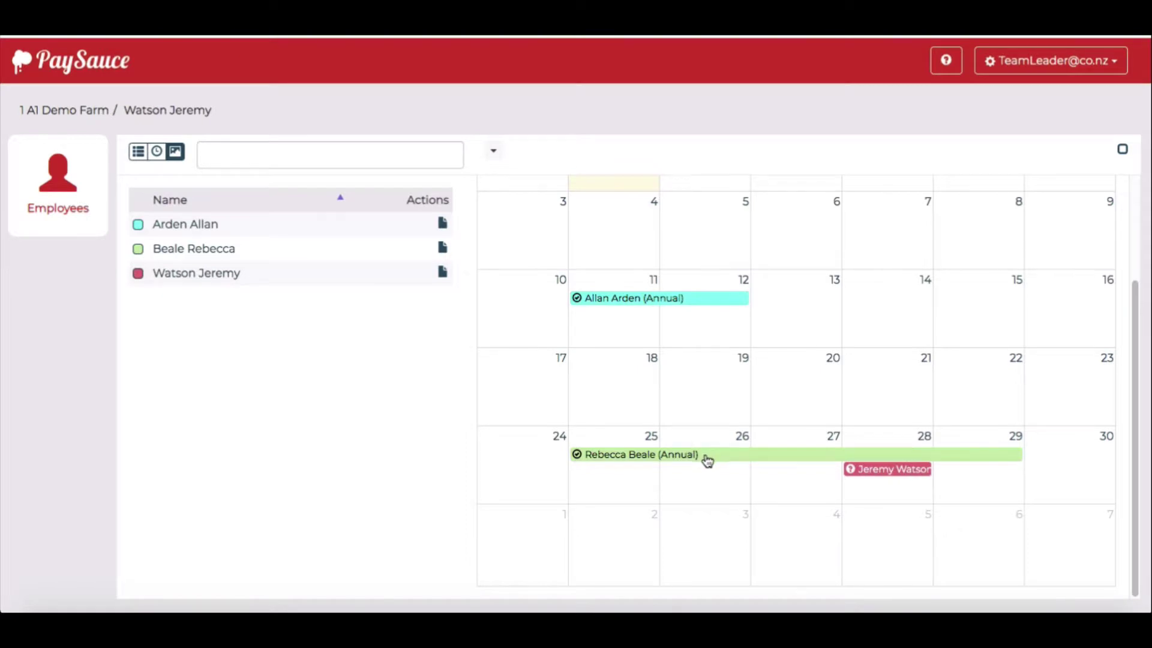
left_click(705, 453)
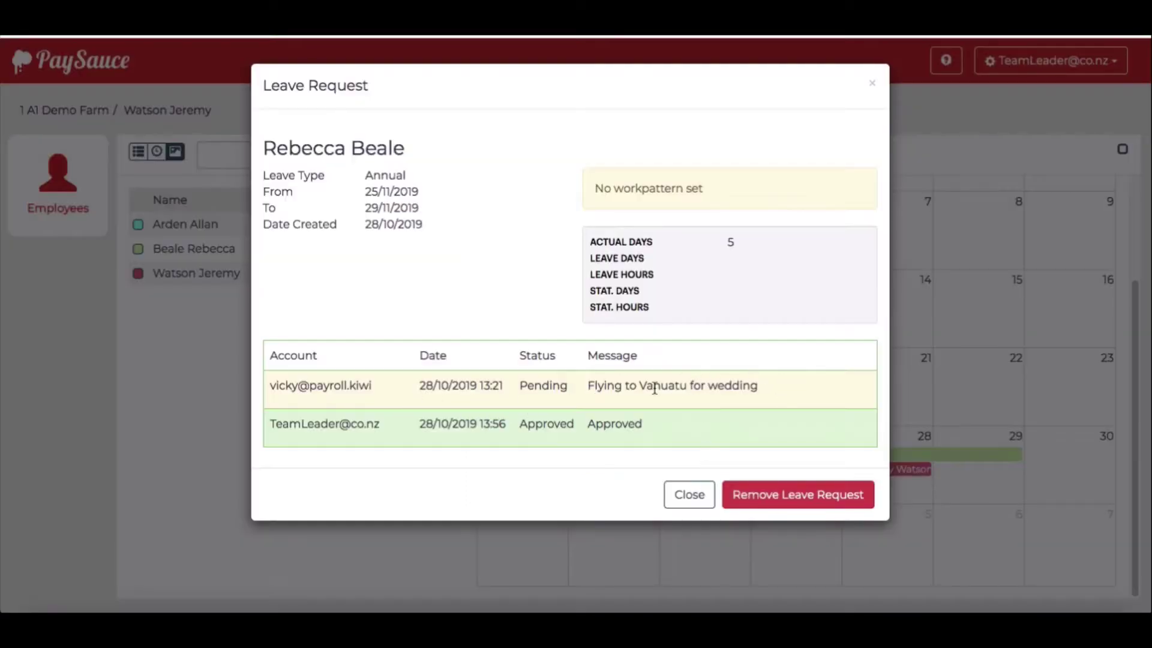
left_click(690, 496)
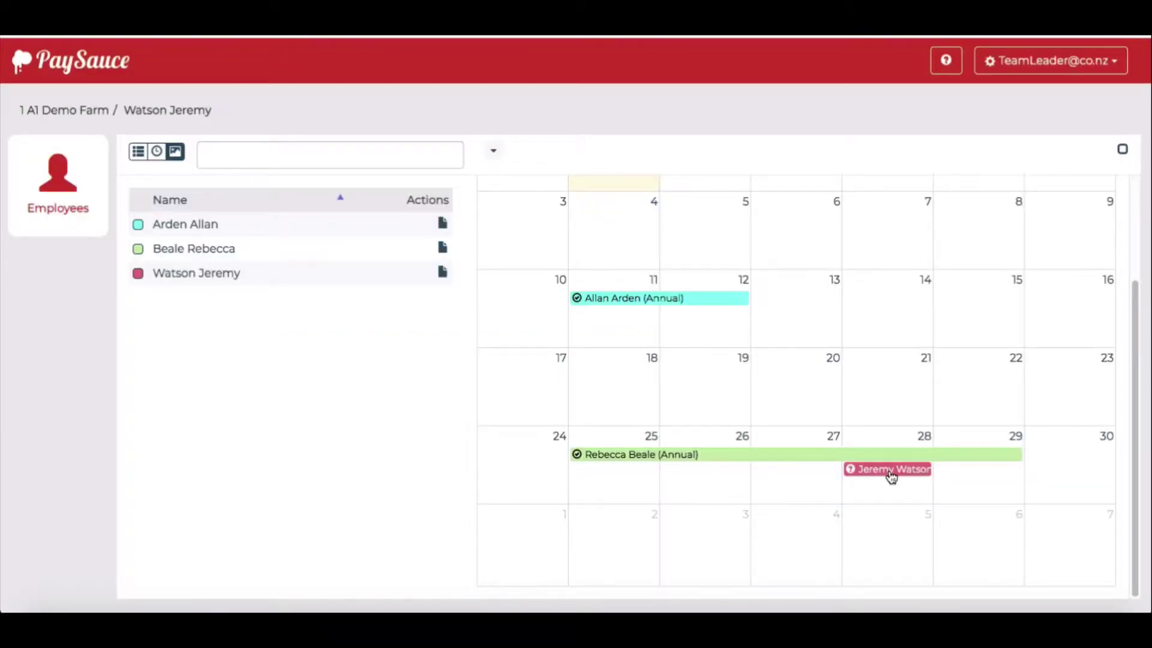
left_click(891, 475)
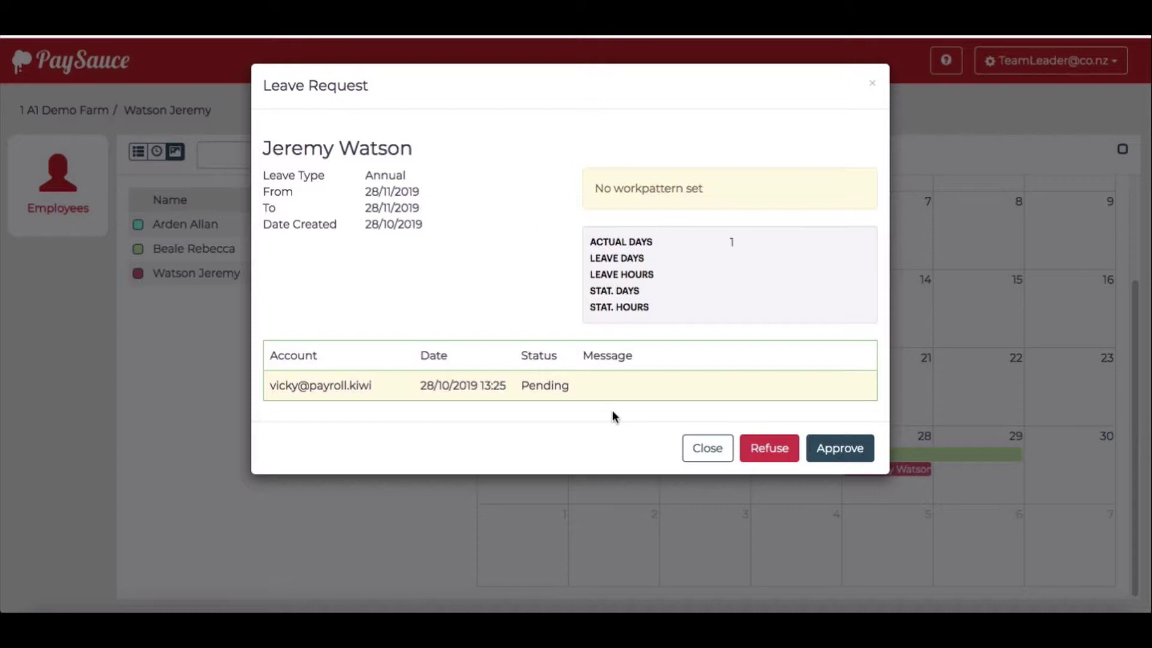
left_click(705, 455)
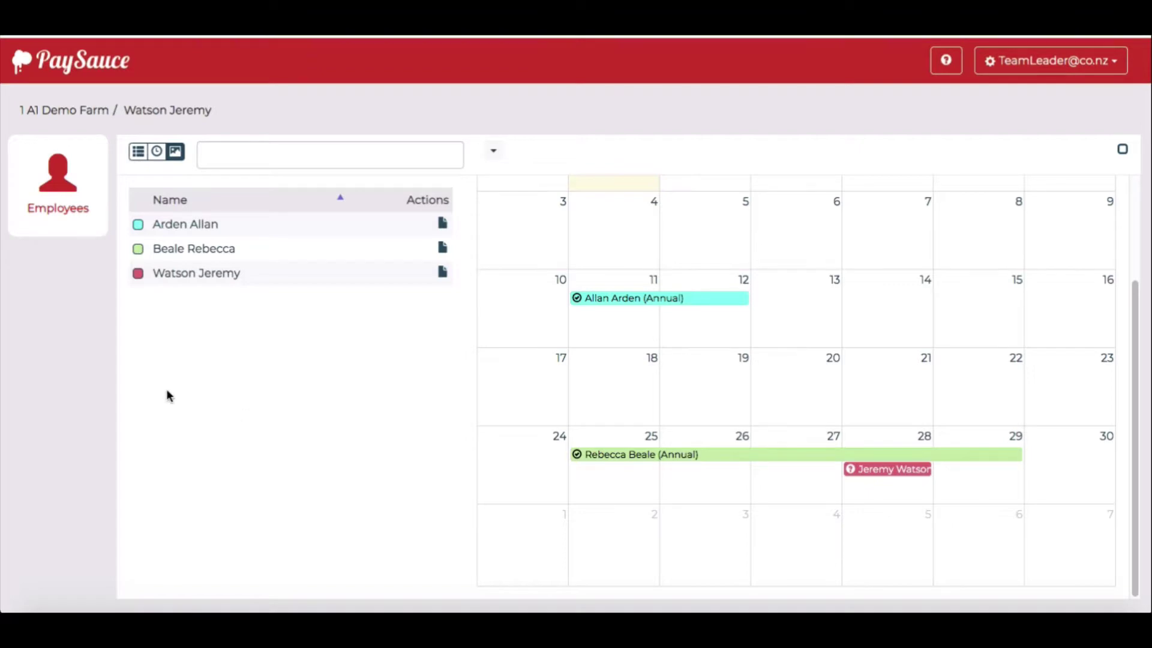
Step: Hide the third employee's calendar leave, then check their leave balances and personal details
left_click(215, 277)
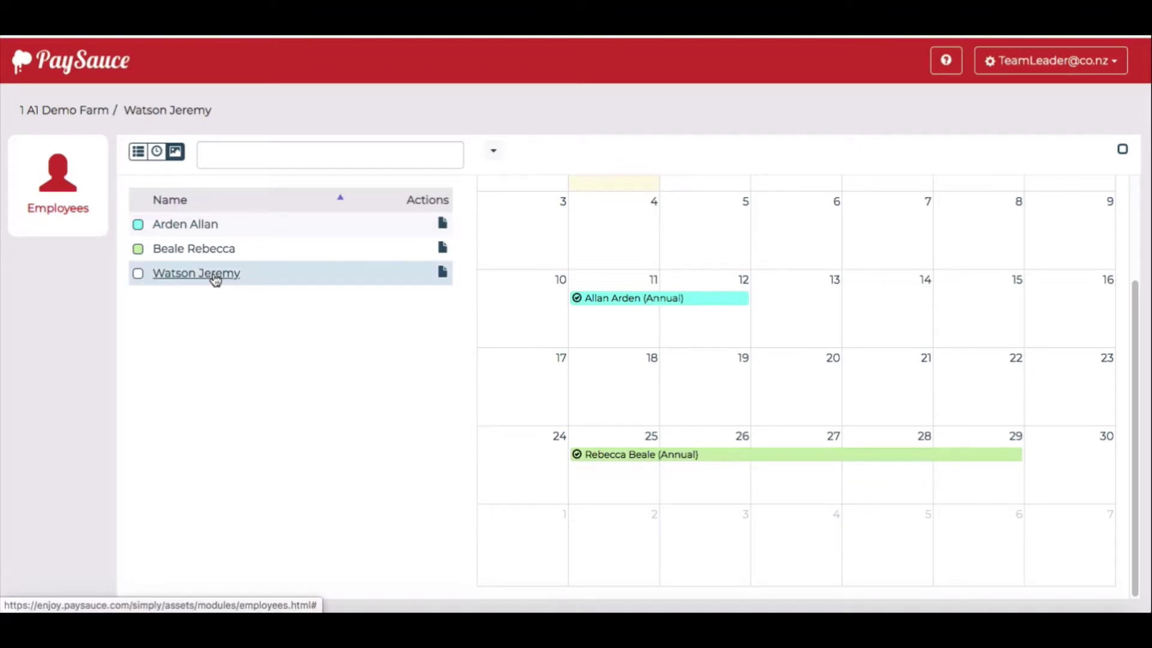
left_click(139, 154)
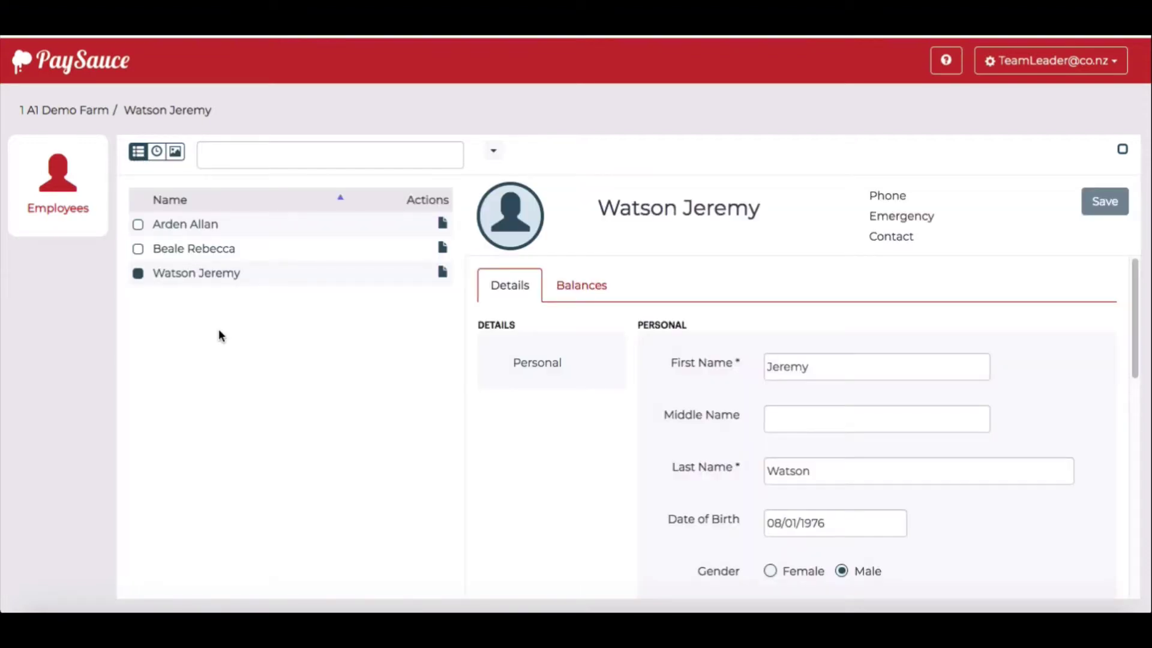
left_click(582, 286)
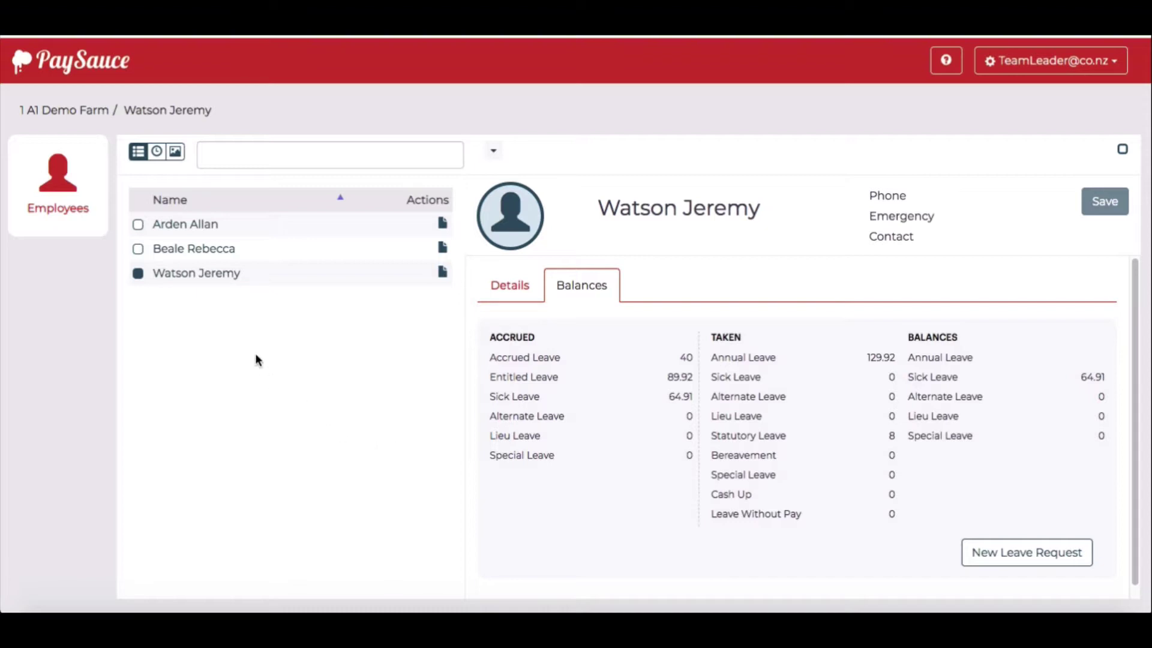
left_click(213, 275)
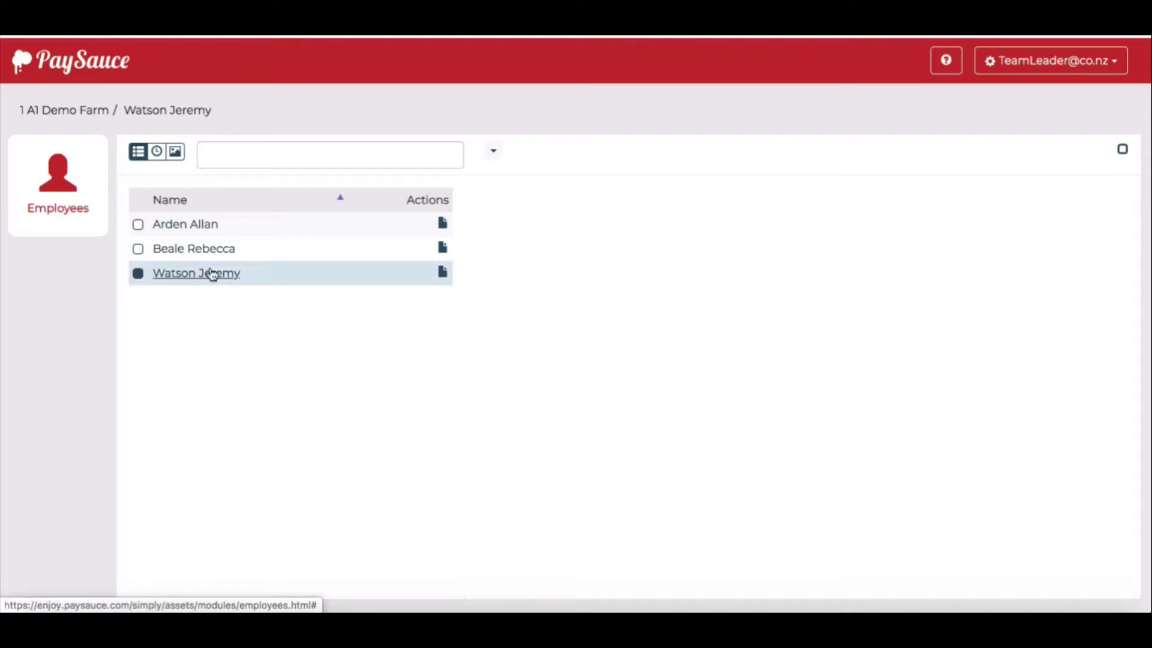
left_click(175, 154)
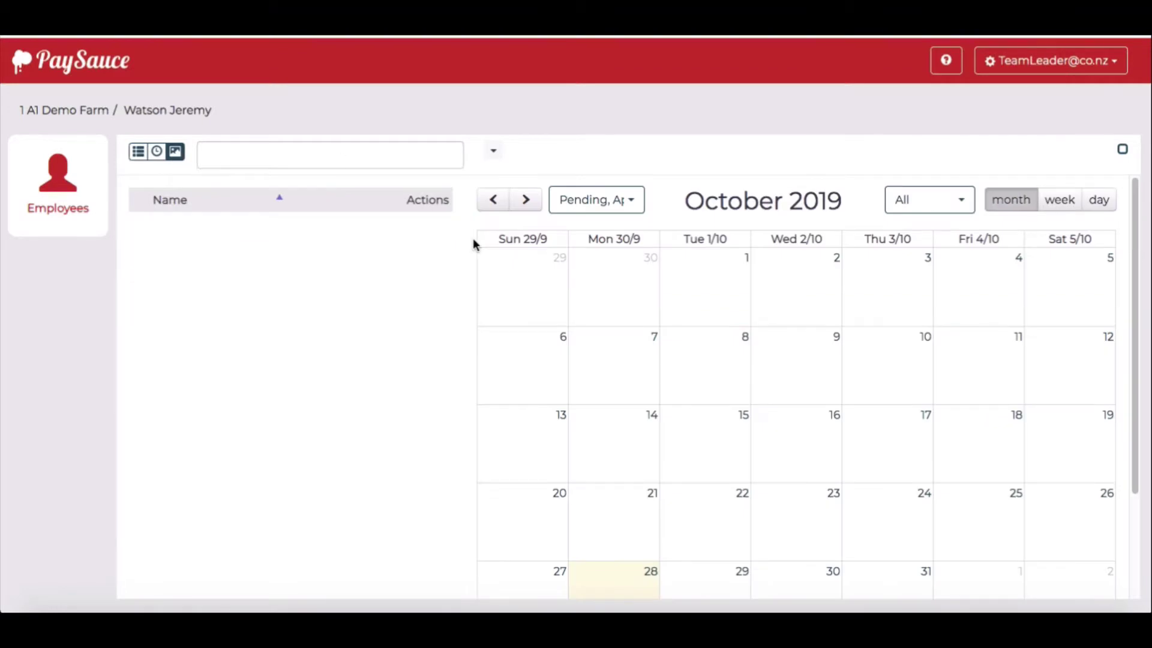
Step: Refuse the 28 November leave request: 'Sorry you don't have enough leave and others have taken the same time off'
left_click(526, 201)
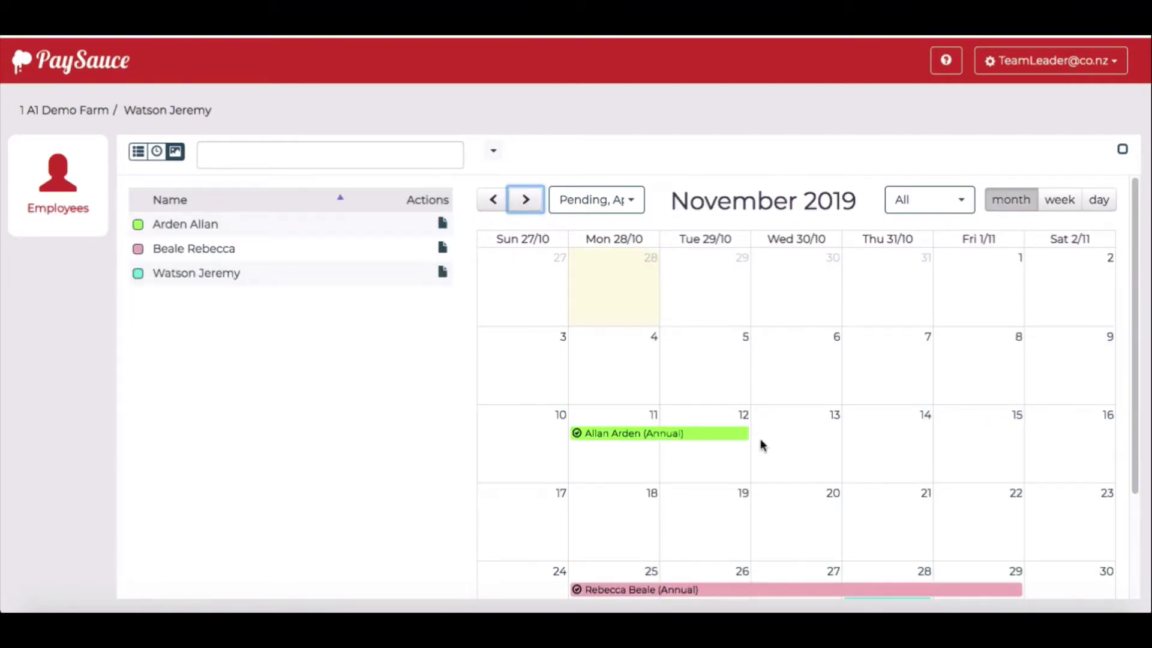
scroll(760, 445, "down", 2)
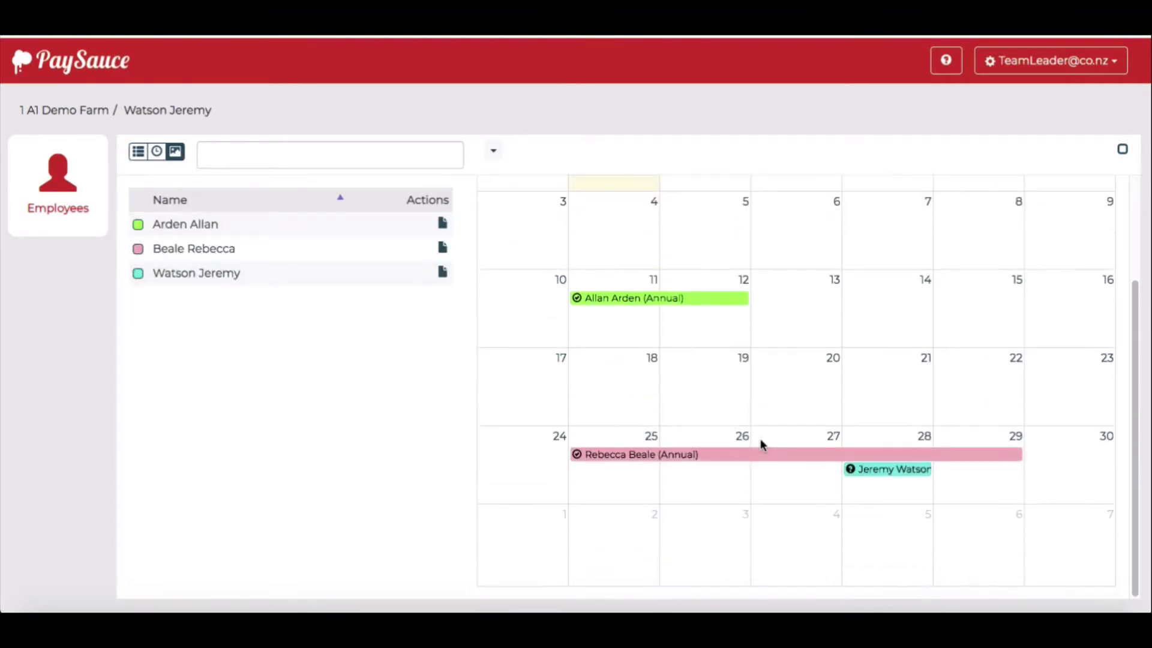
left_click(883, 474)
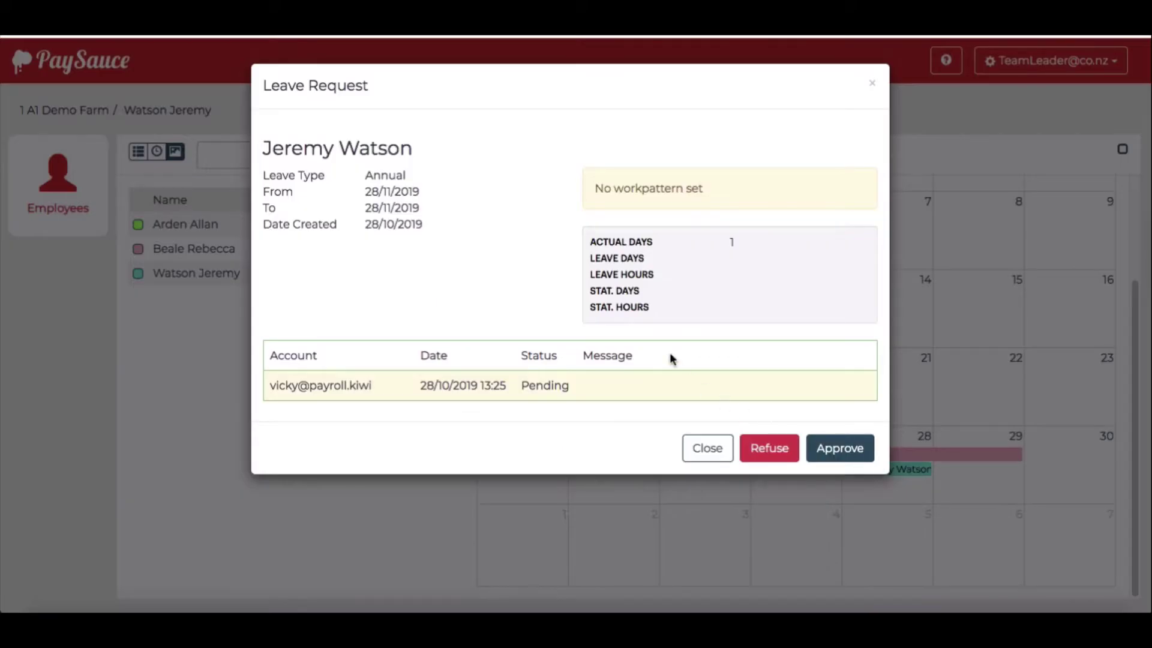
left_click(770, 450)
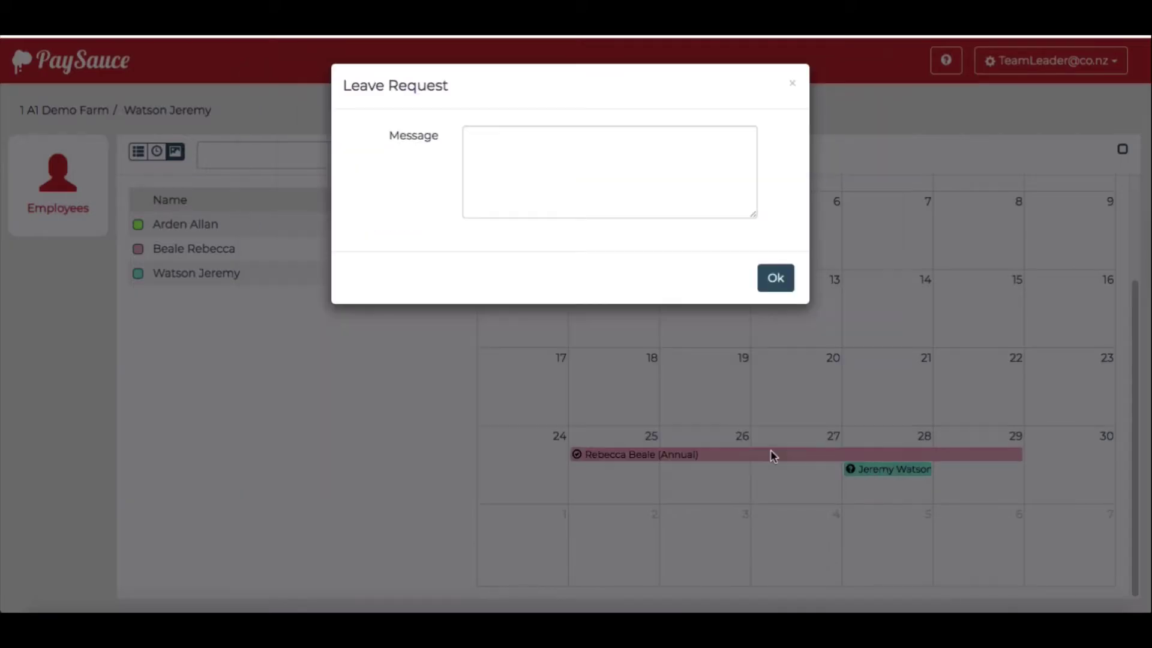
left_click(591, 157)
type("S")
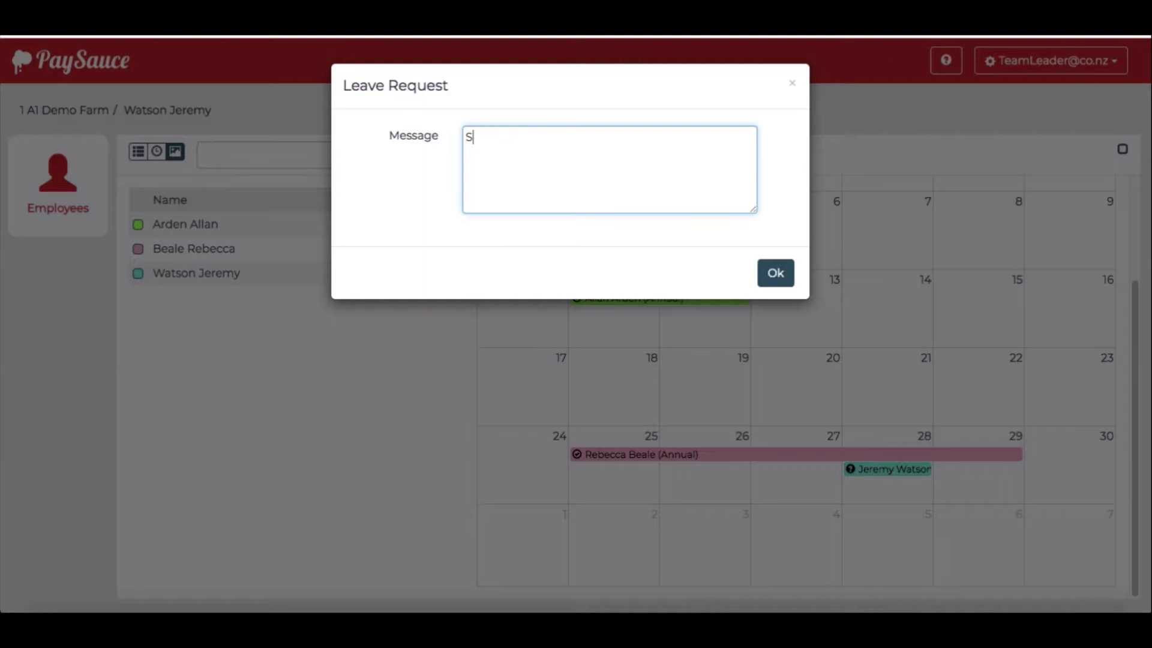
type("orry you don't have en")
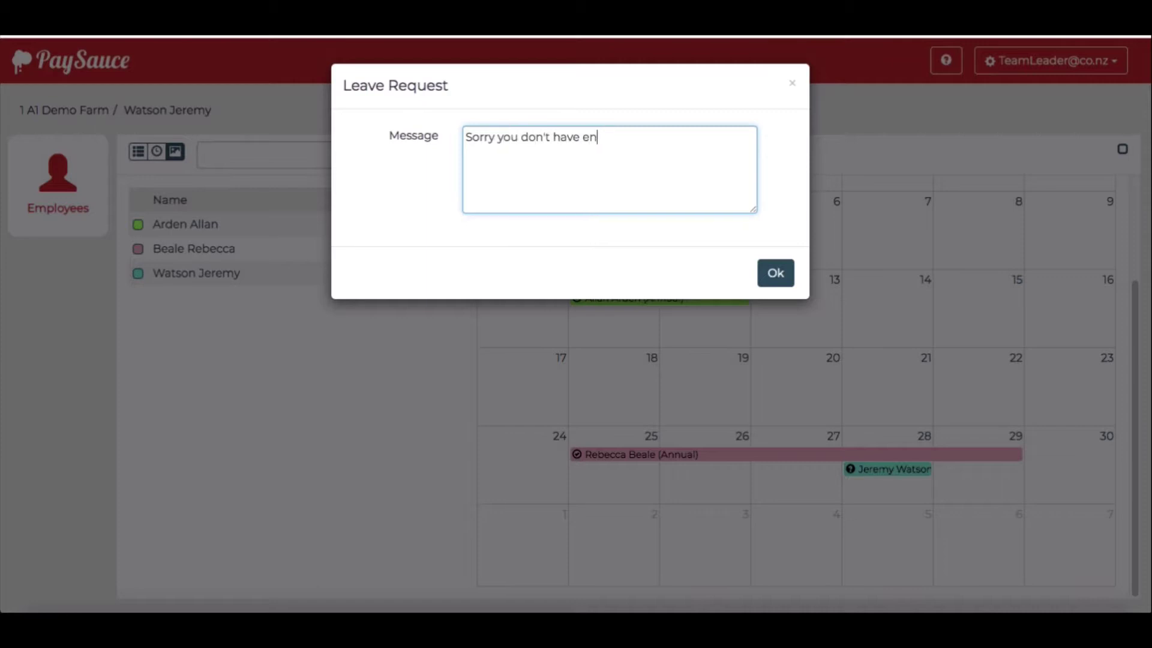
type("ough leave and other")
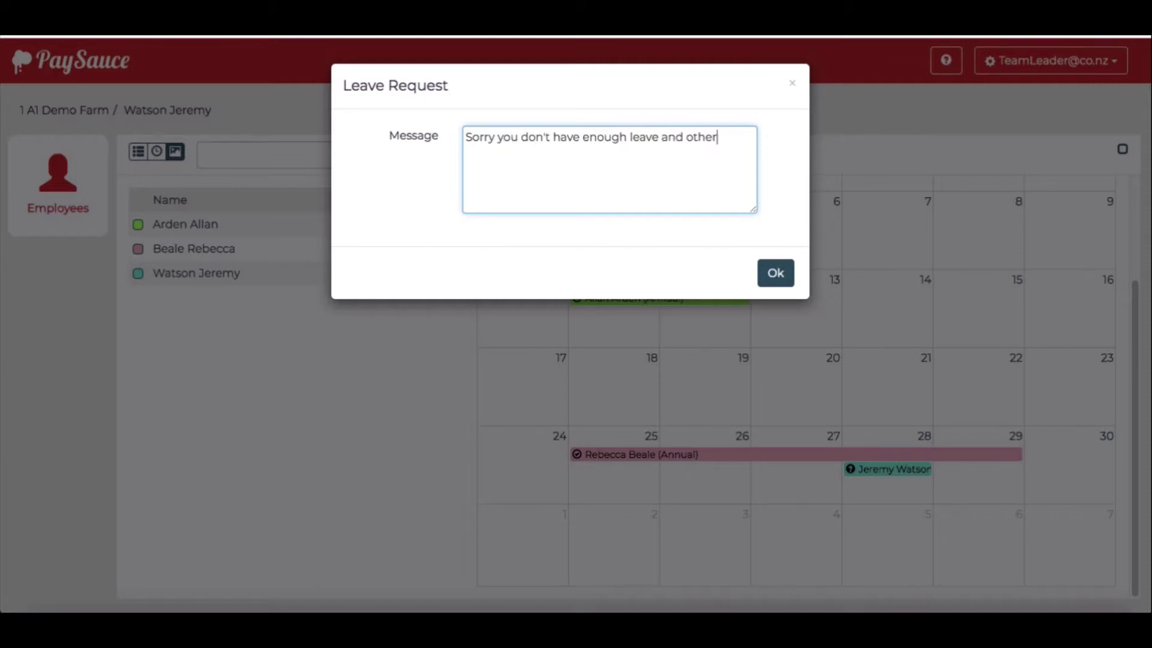
type("s have taken he same to")
key("BackSpace")
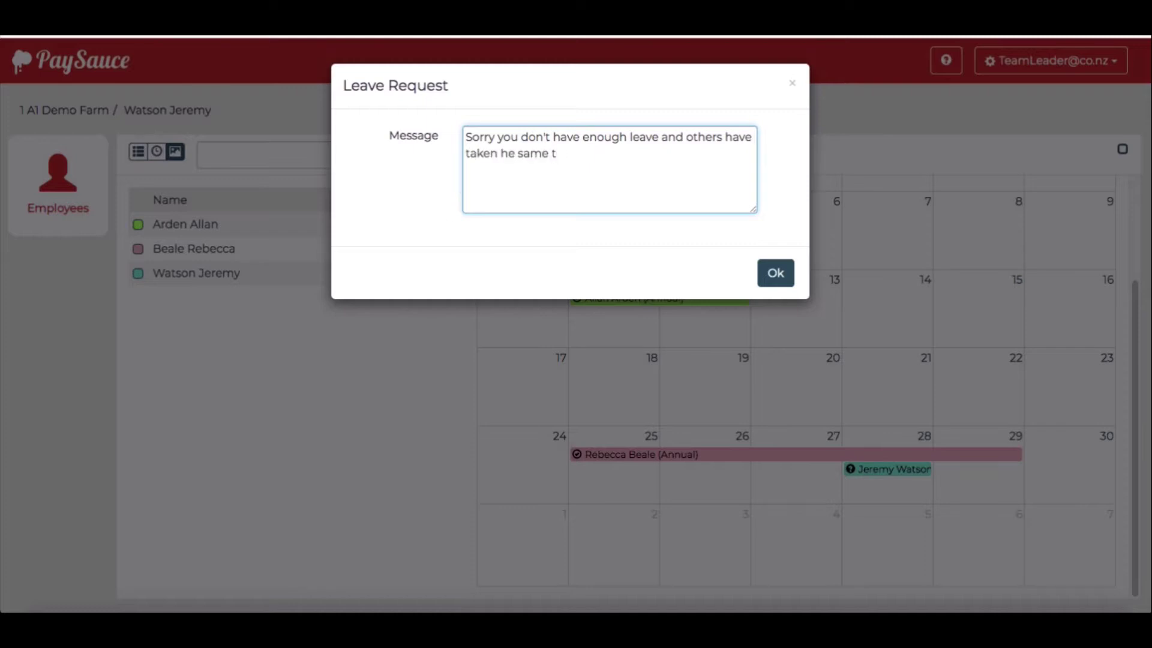
type("ime off")
left_click(501, 154)
type("t")
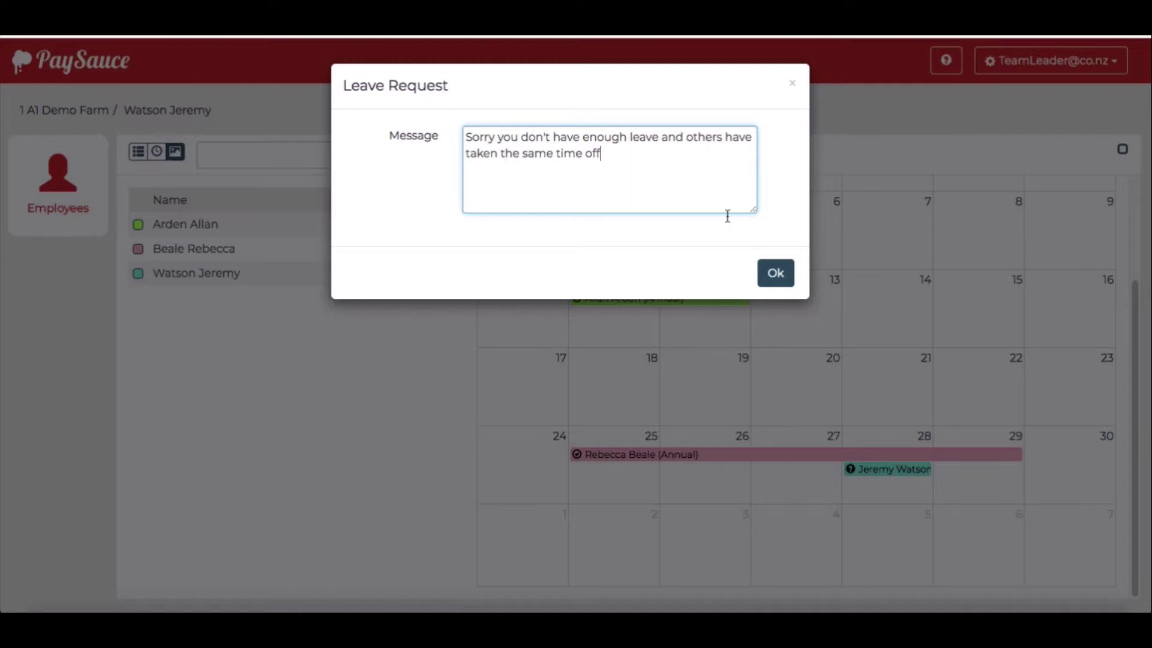
left_click(781, 277)
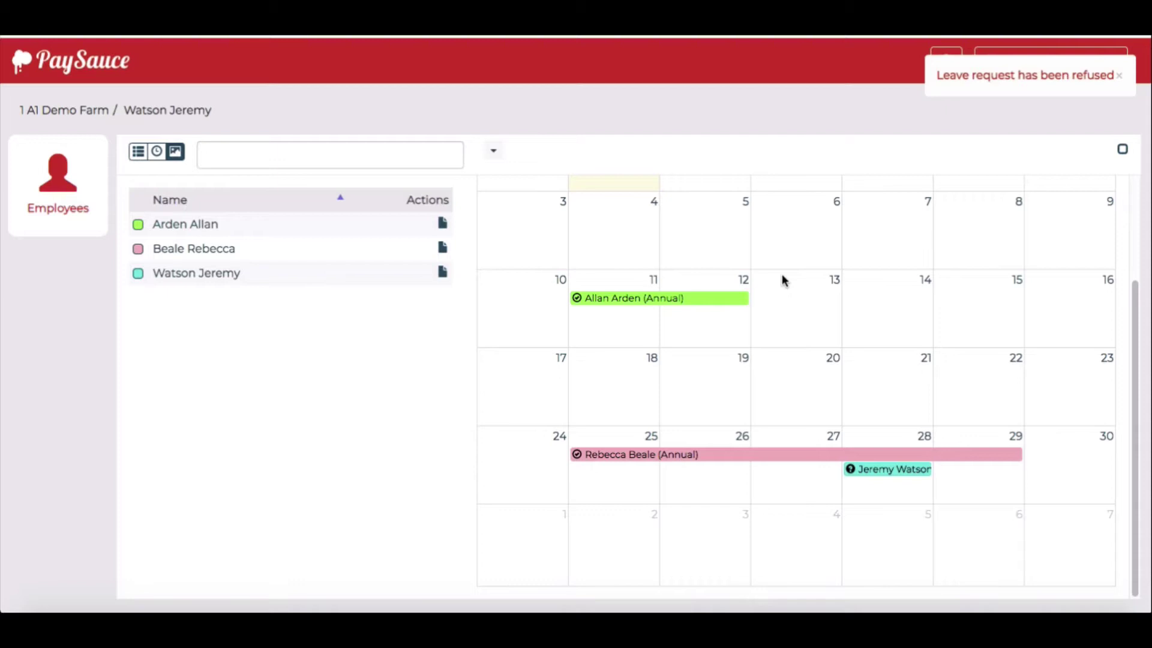
Step: Add Declined to the calendar's status filter so the refused 28 November request shows
scroll(652, 384, "up", 3)
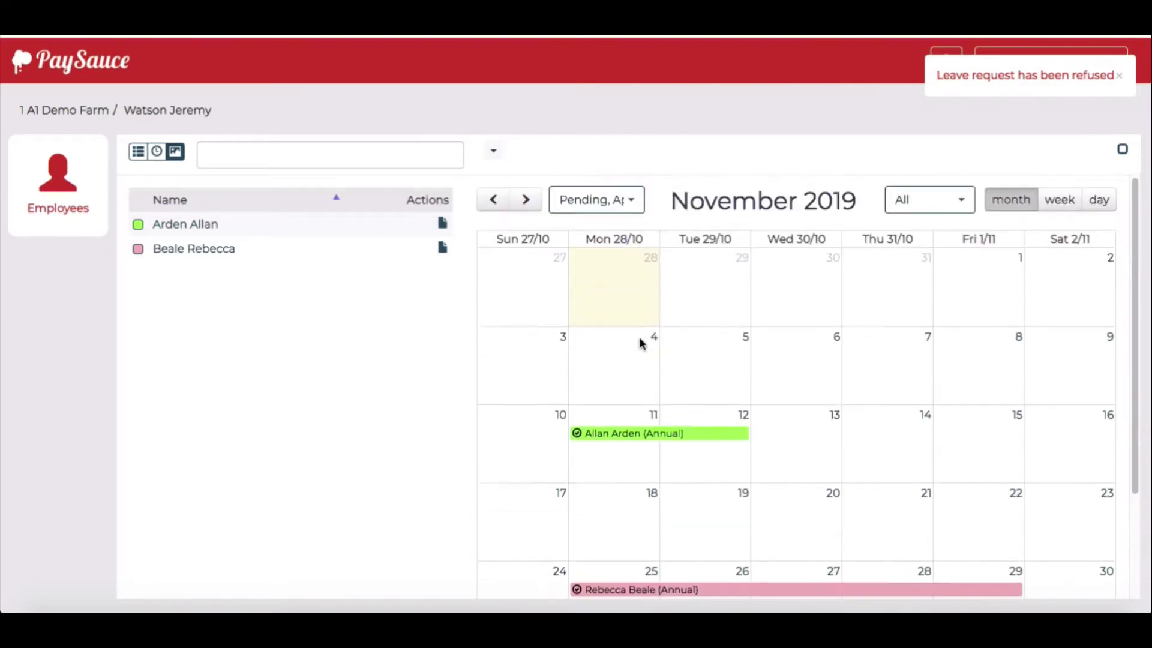
left_click(630, 203)
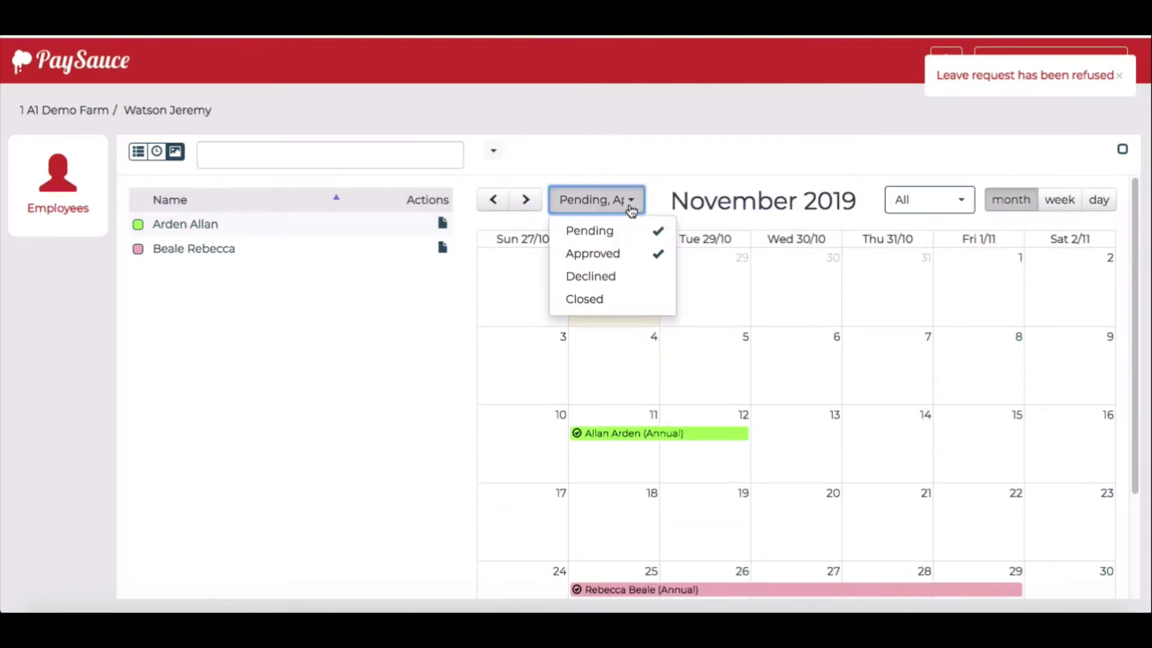
left_click(630, 278)
scroll(764, 386, "down", 3)
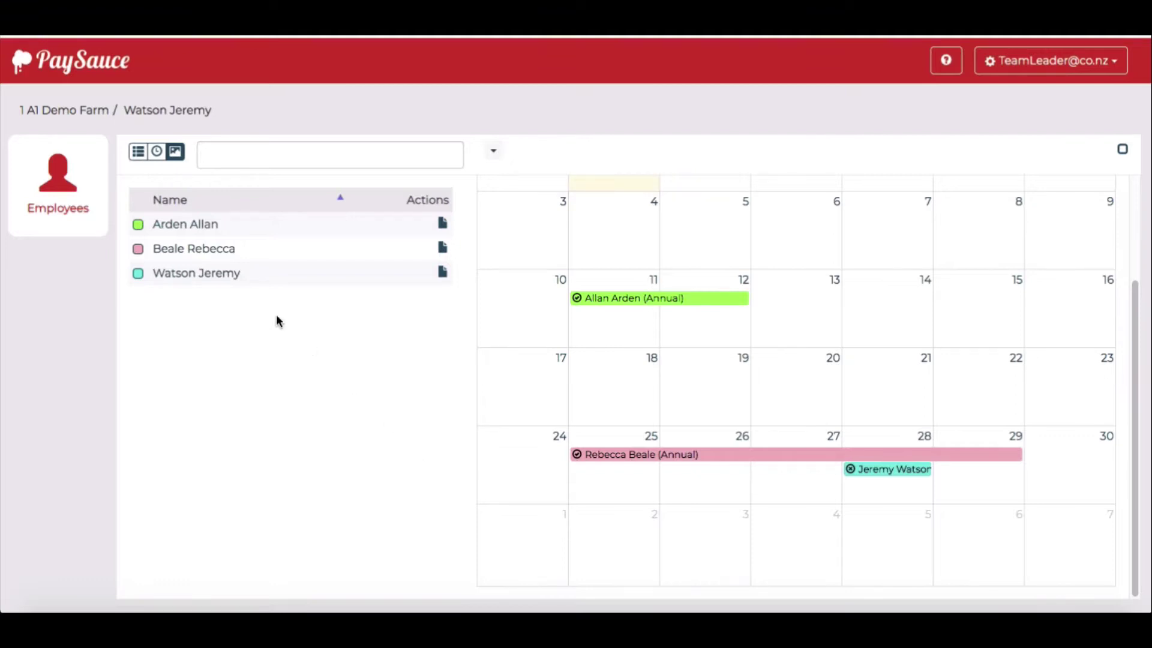
Step: Return the employees area to its list view
left_click(138, 155)
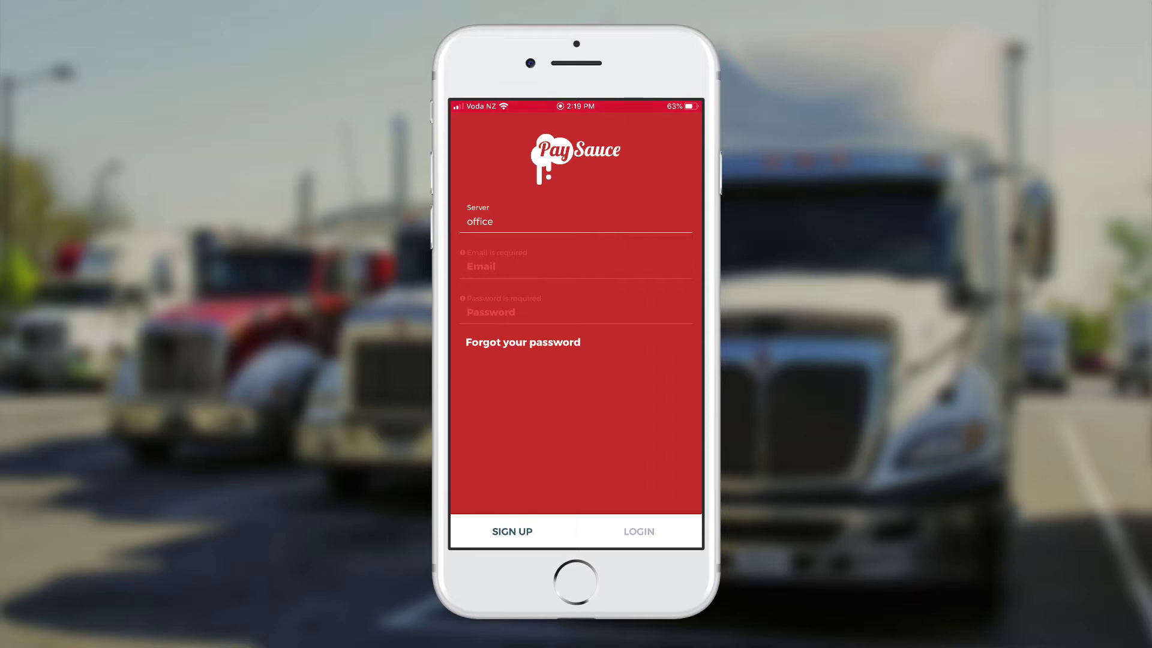
Step: Begin signing in to the PaySauce mobile app by filling in the login e-mail
left_click(481, 266)
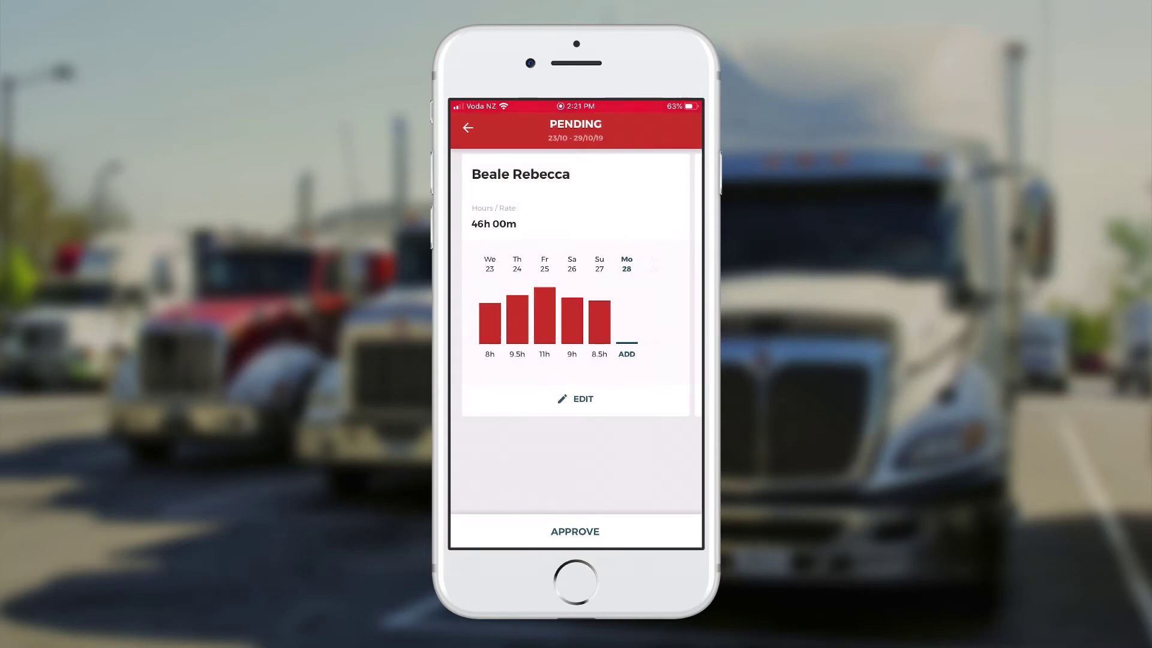
Step: Approve the pending 46-hour timesheet, confirm it under Approved, then return to the home menu
left_click(575, 531)
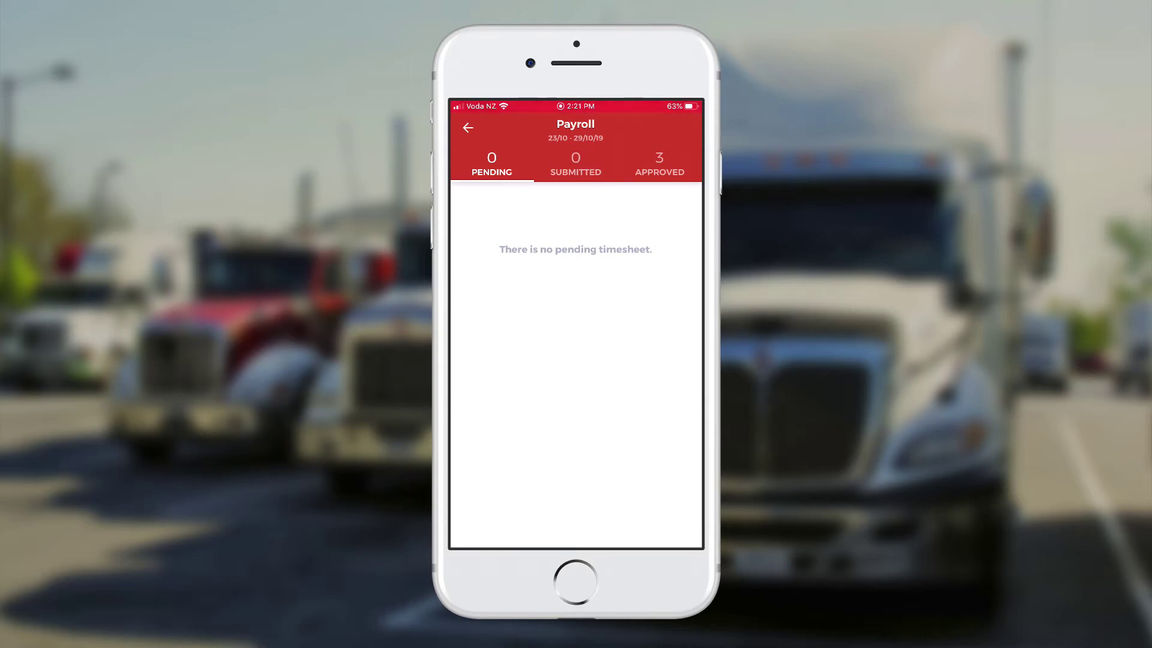
left_click(659, 165)
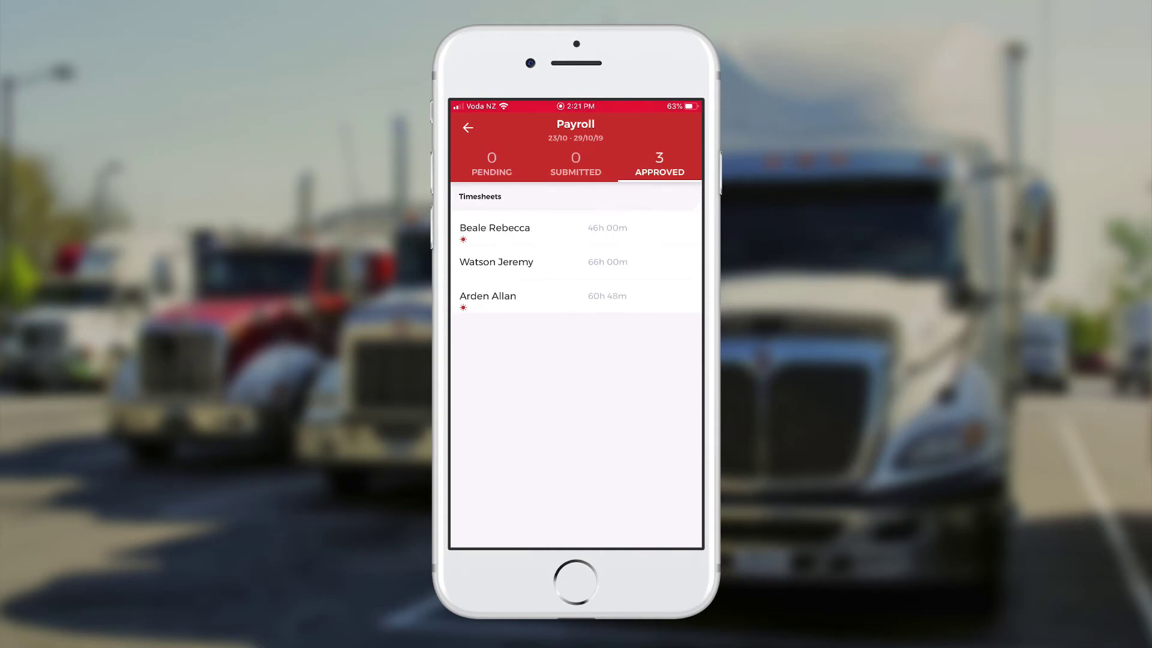
left_click(494, 228)
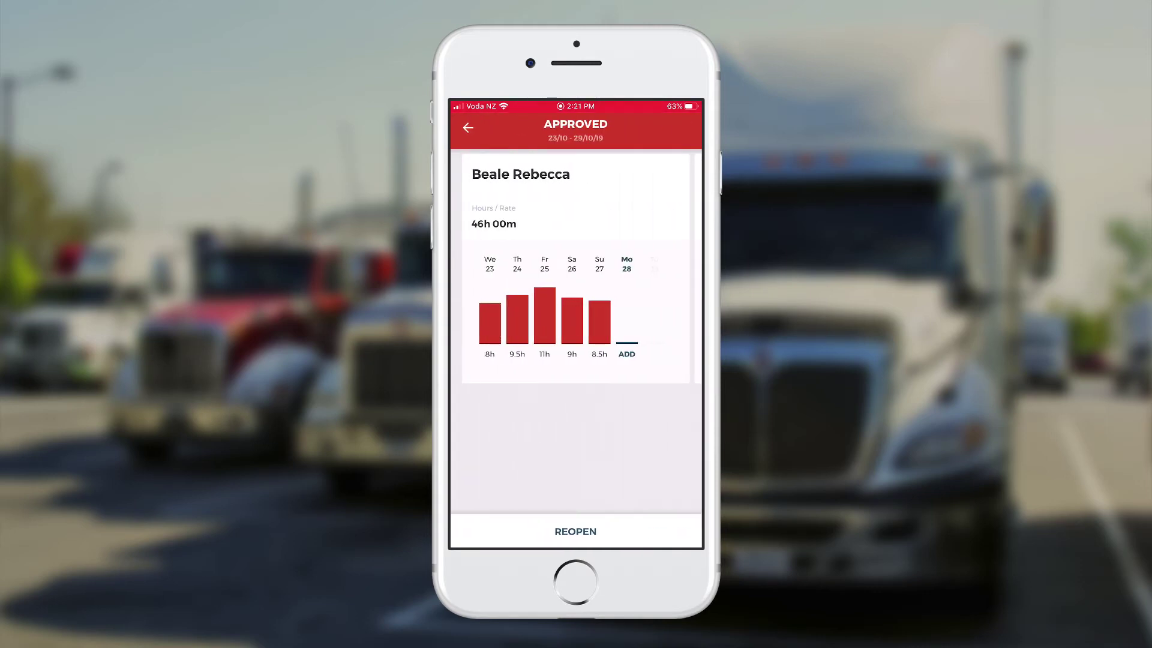
left_click(468, 127)
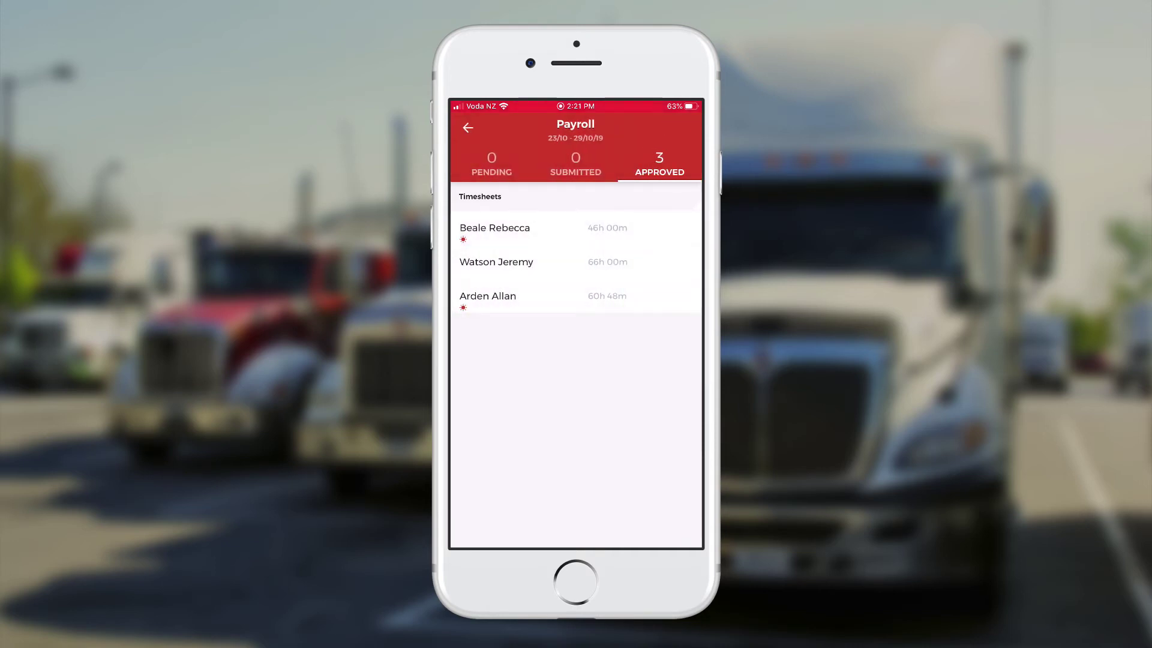
left_click(466, 122)
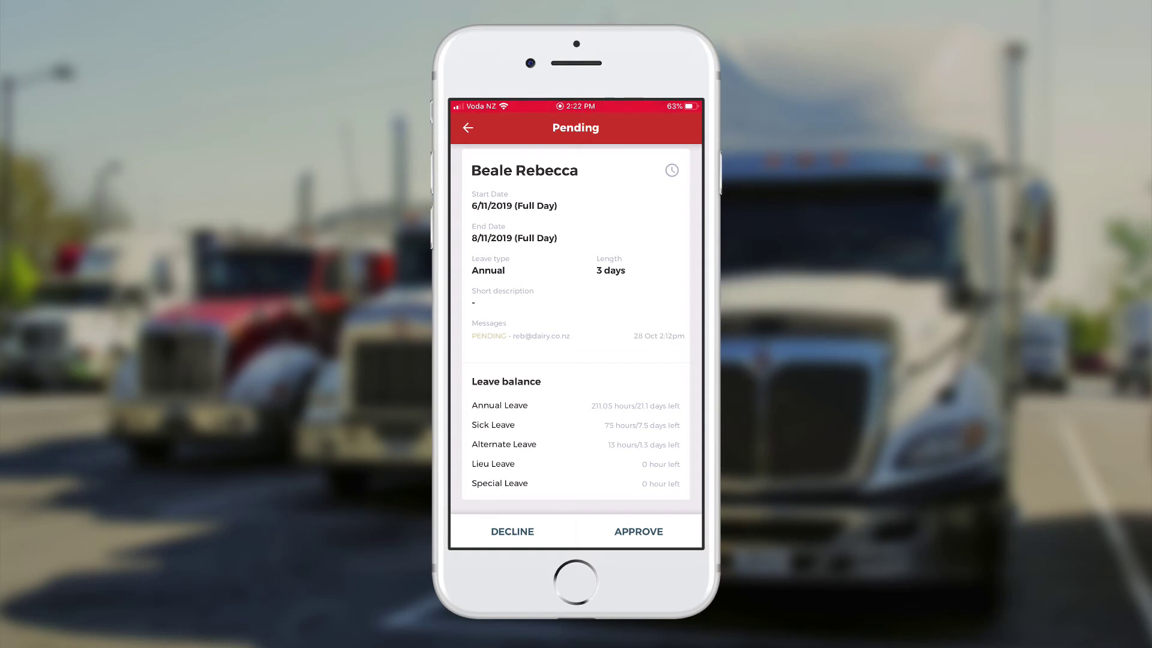
Step: Approve the 6–8 November annual leave request, review the Approved and Declined lists, then return home
left_click(638, 532)
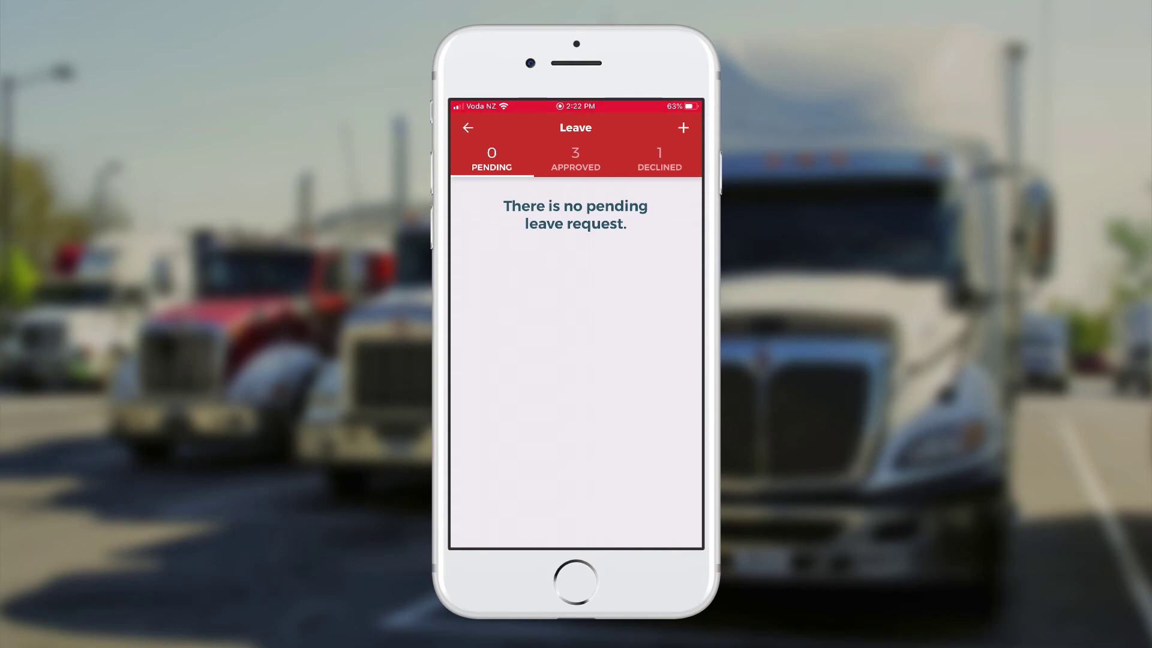
left_click(575, 161)
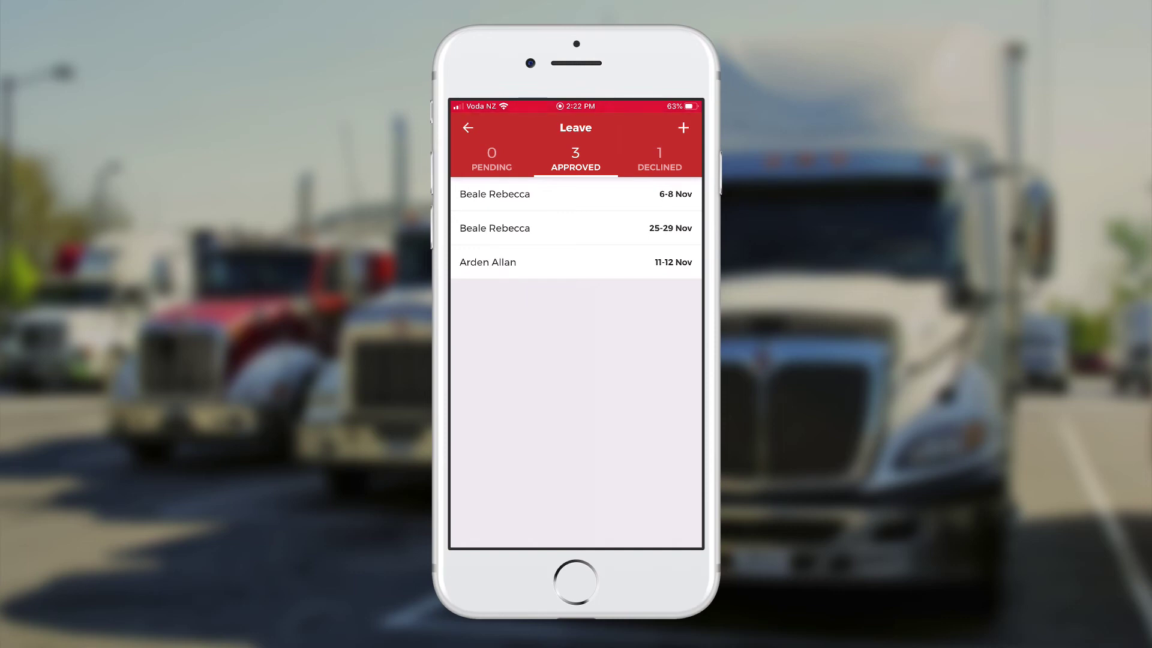
left_click(659, 161)
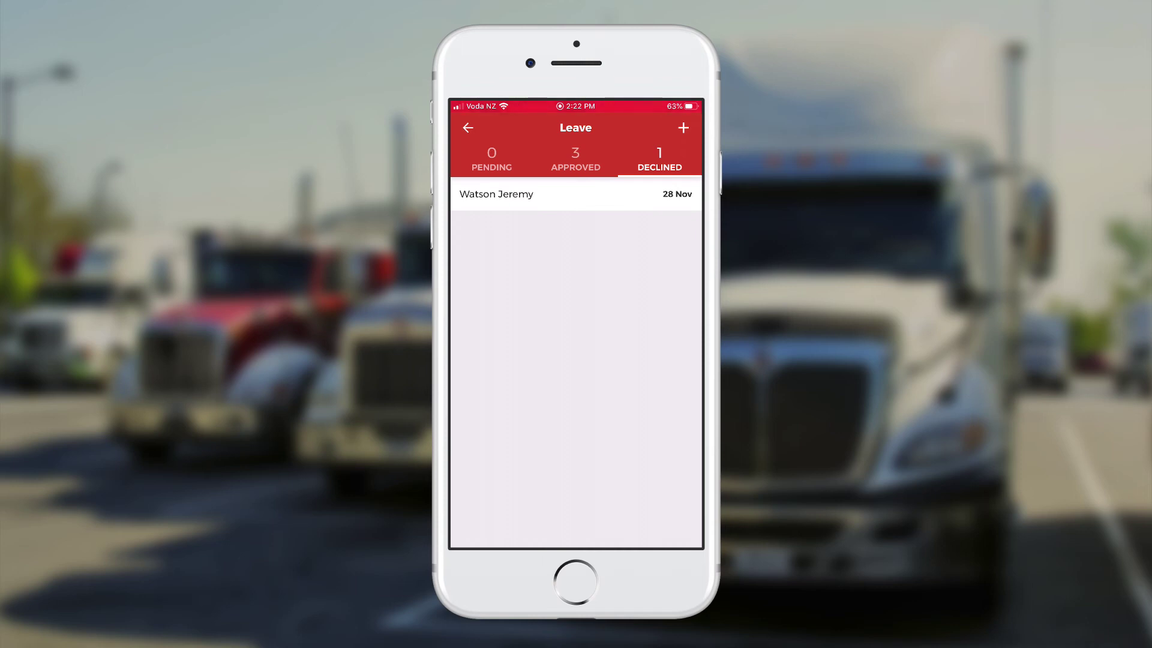
left_click(468, 127)
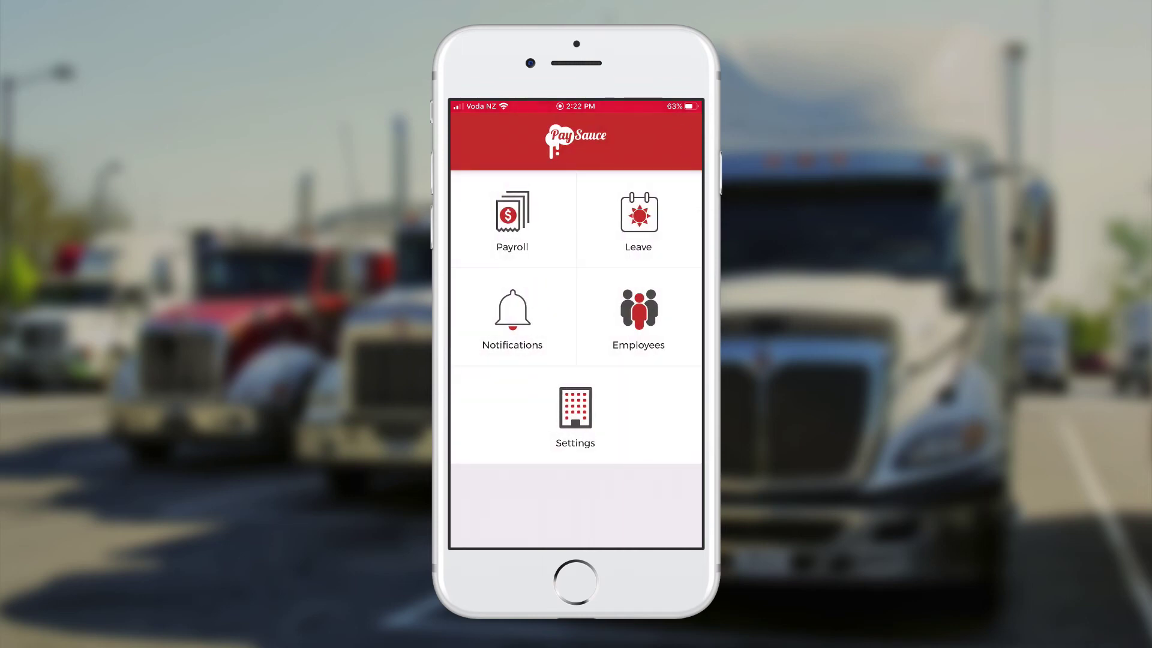
left_click(575, 414)
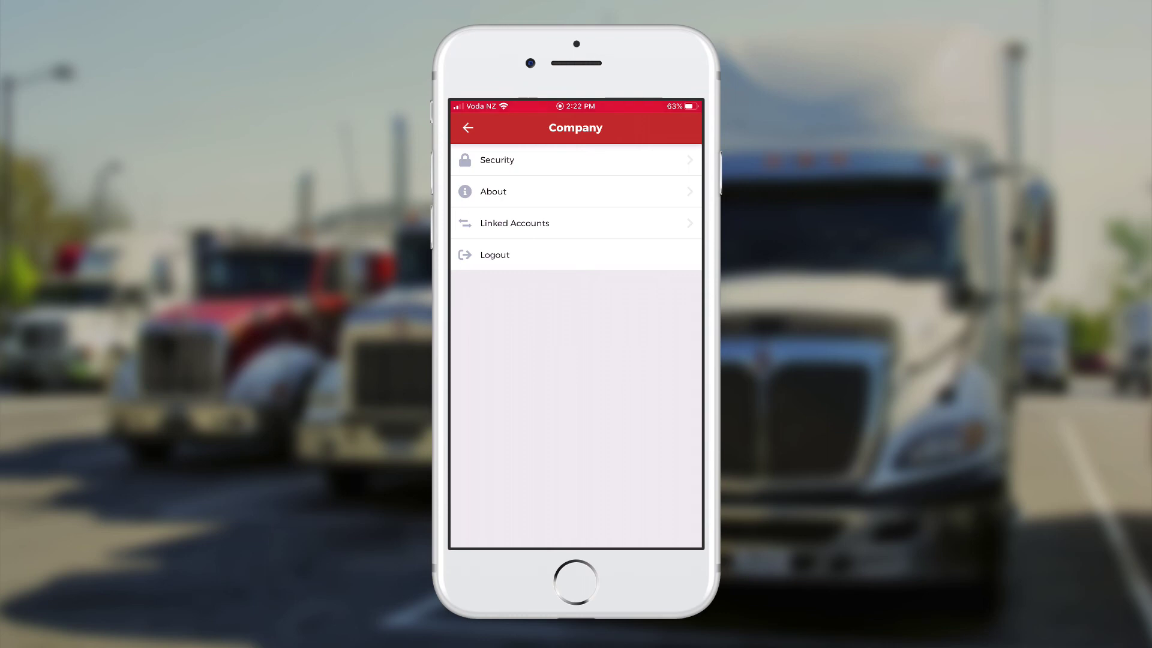
left_click(515, 223)
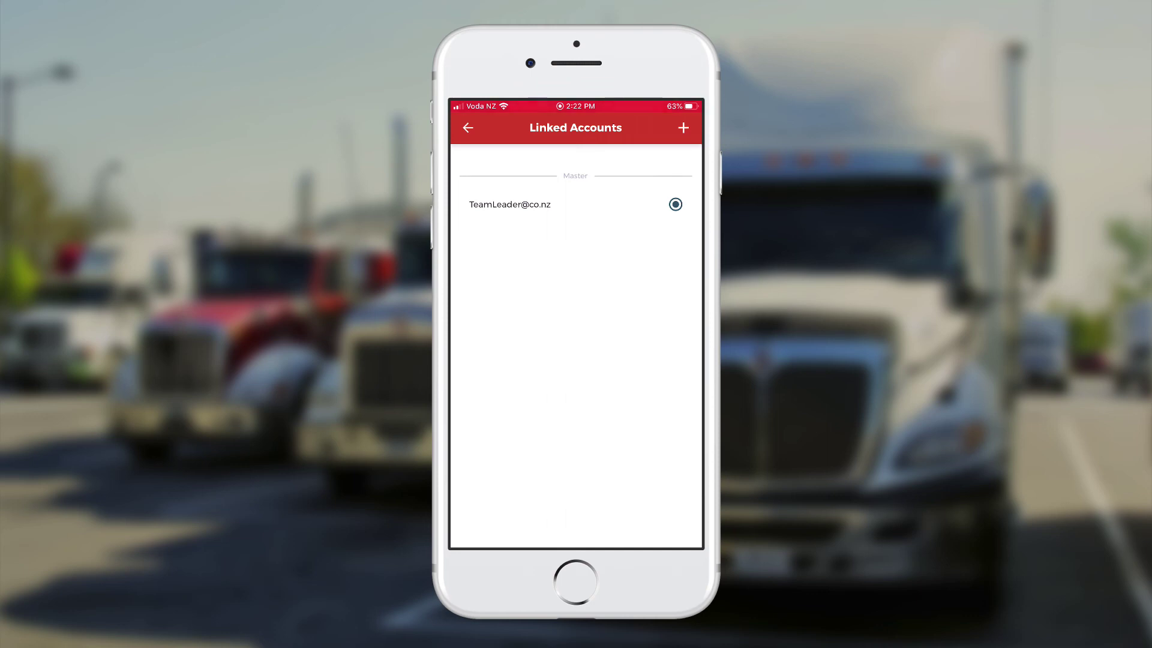
left_click(683, 127)
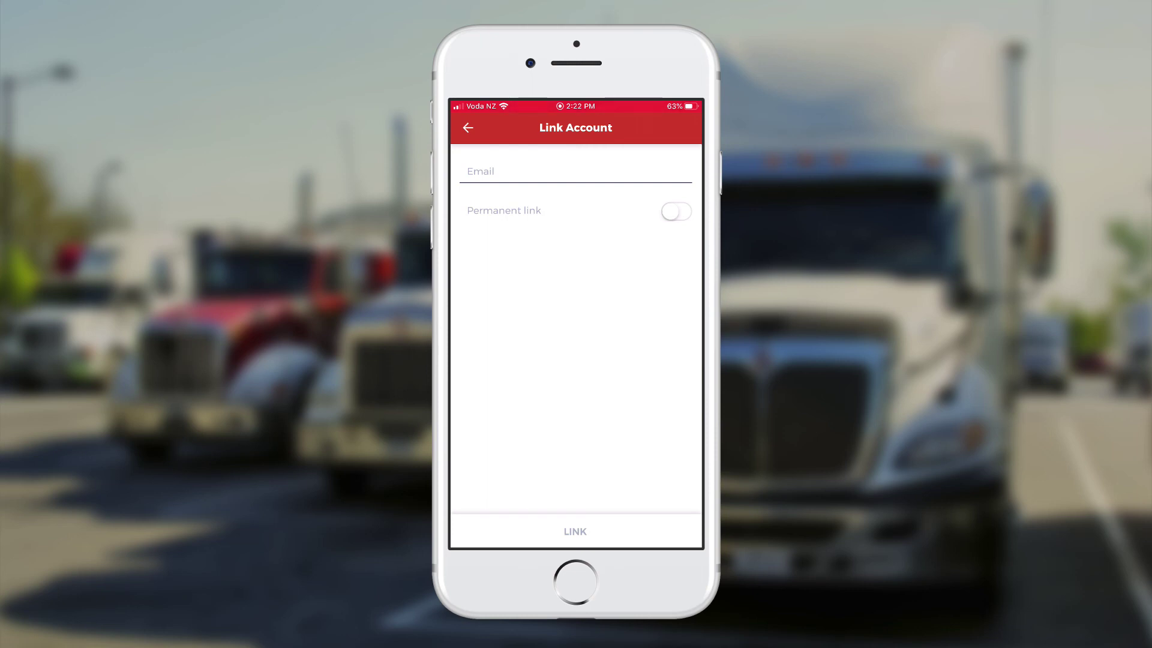
left_click(540, 171)
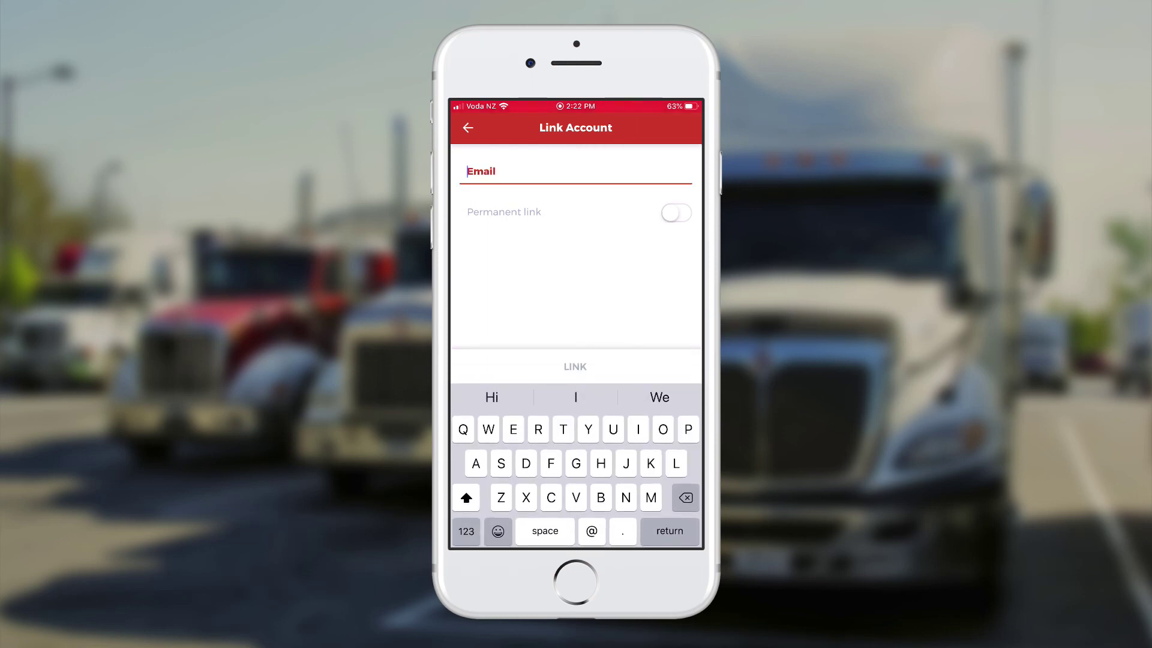